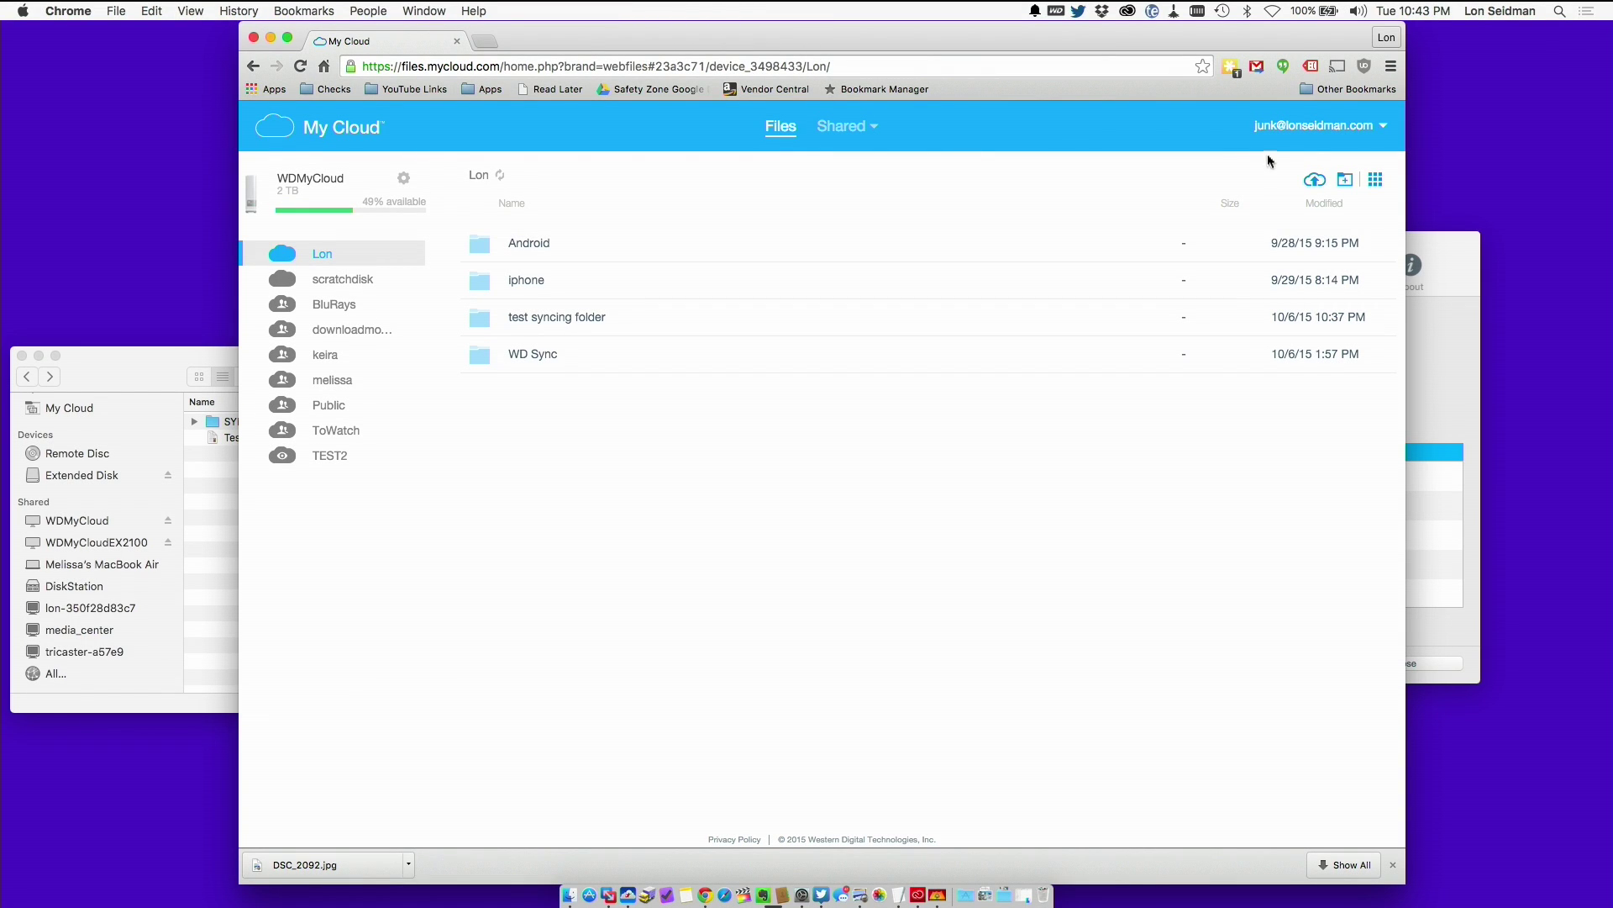
# Put away the My Cloud browser and move WD Sync Settings up and left.
pyautogui.click(1306, 132)
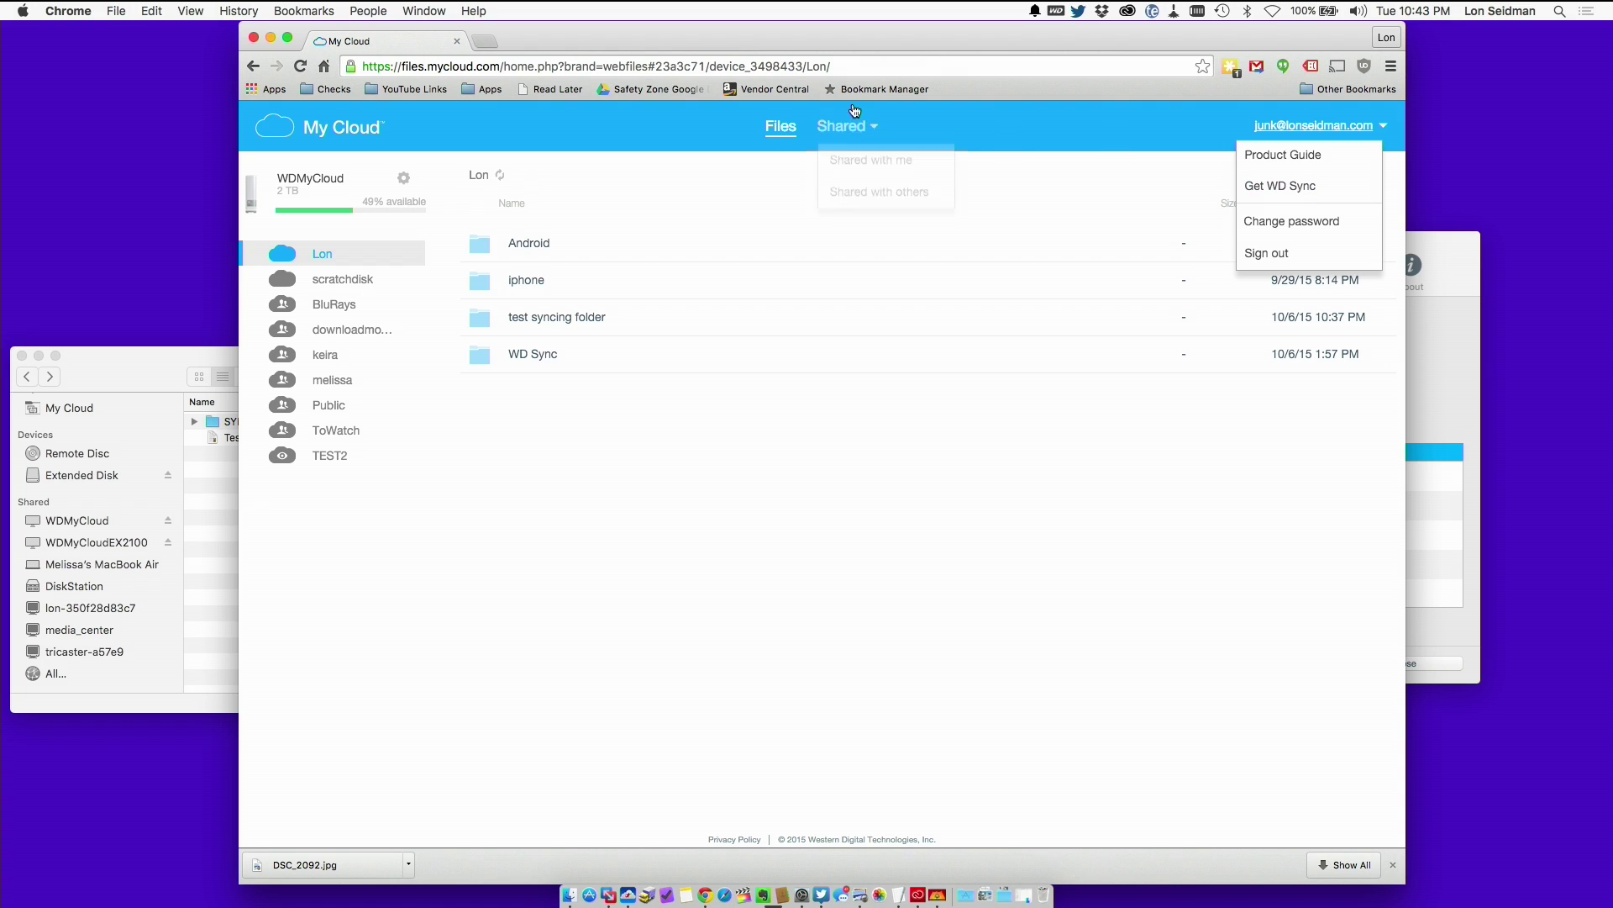
pyautogui.click(270, 37)
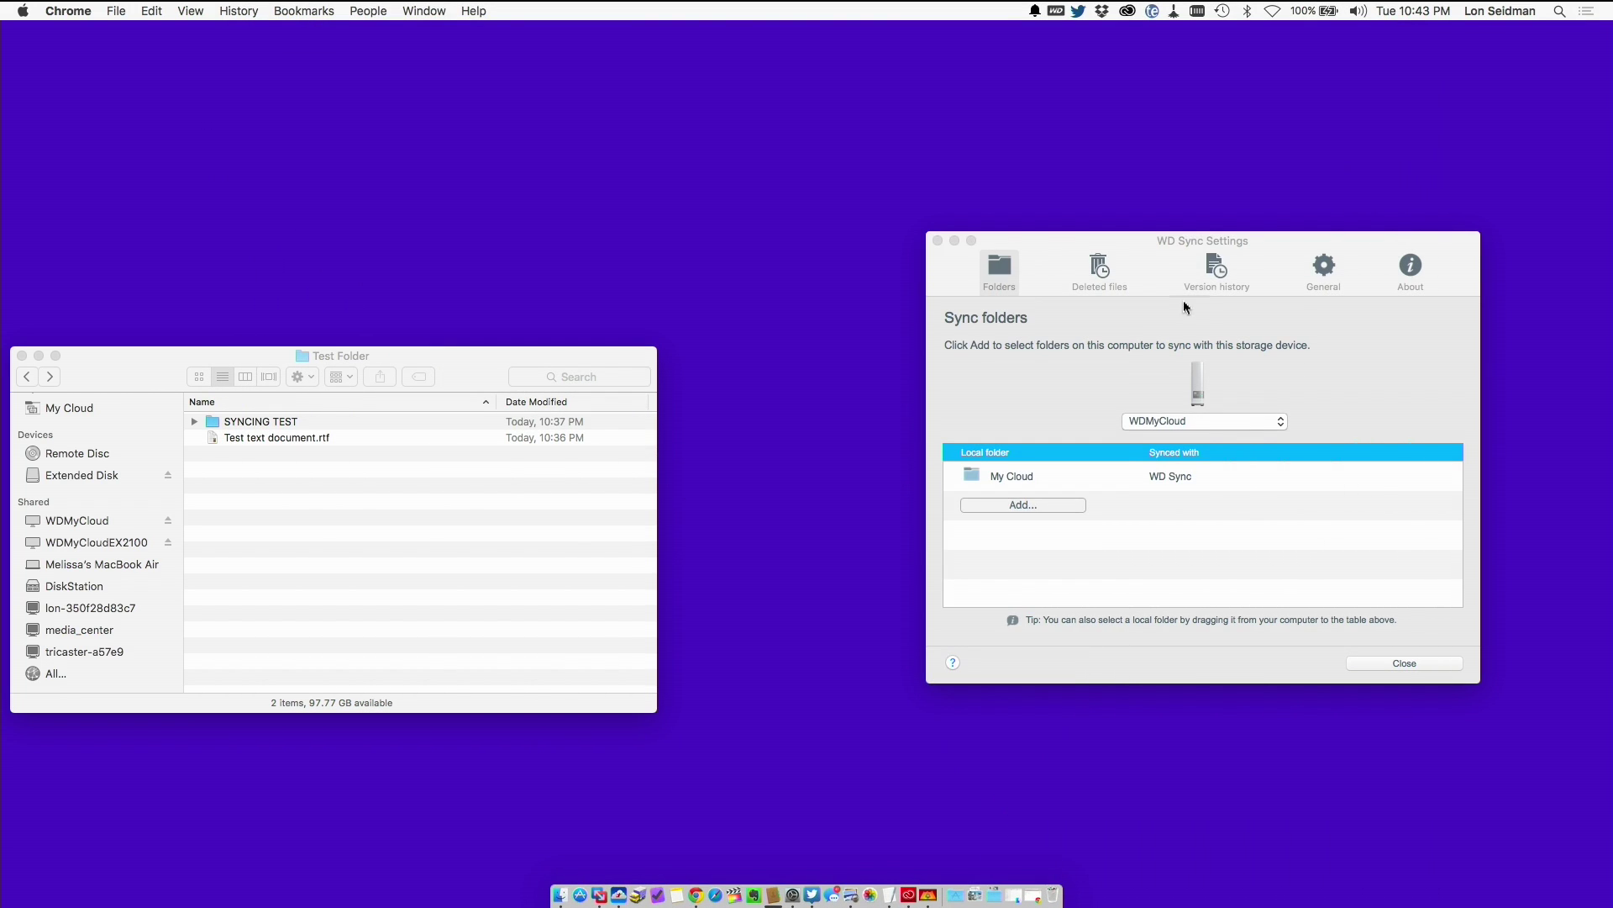
pyautogui.moveTo(1183, 300); pyautogui.dragTo(1112, 275)
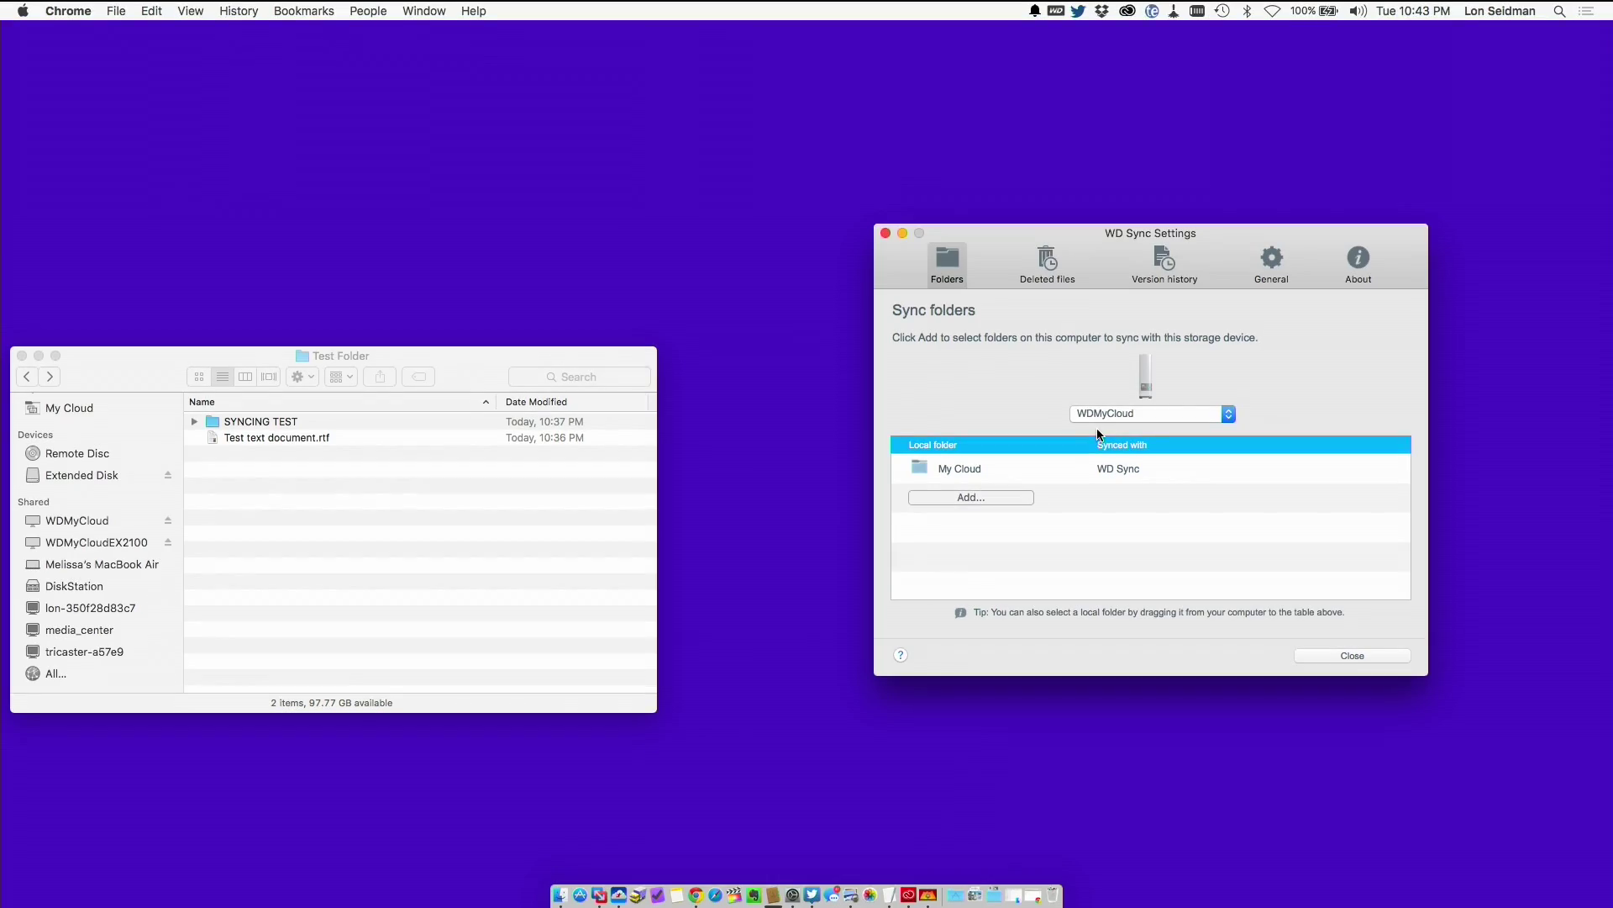
# Arrange the Test Folder Finder window and WD Sync Settings side by side.
pyautogui.moveTo(476, 356); pyautogui.dragTo(532, 344)
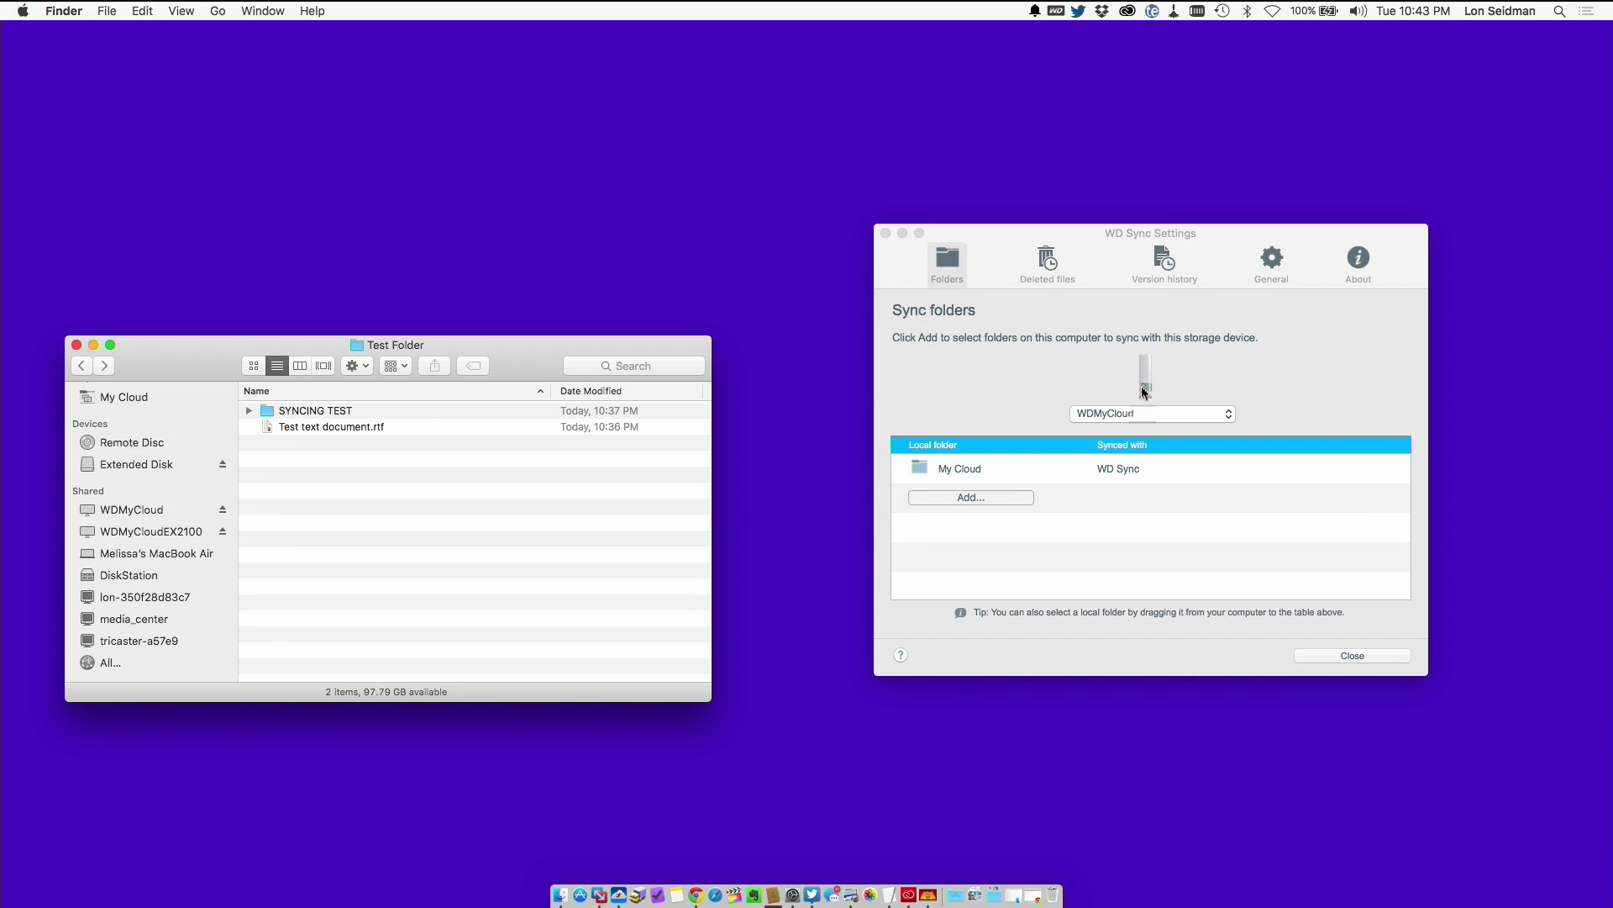
pyautogui.click(965, 466)
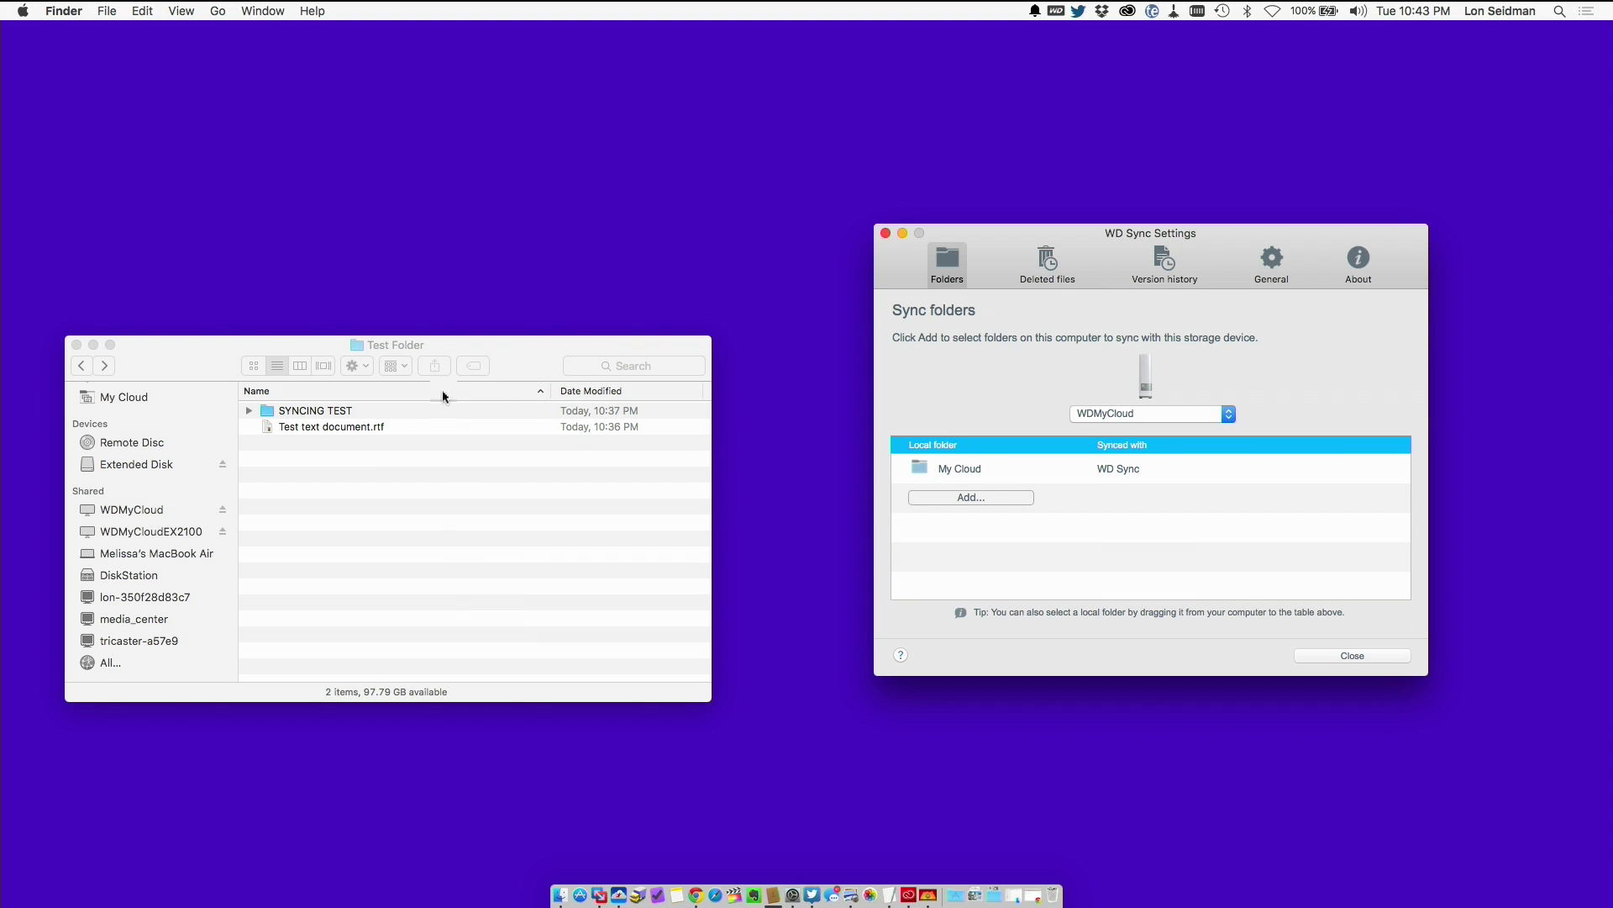
pyautogui.moveTo(1000, 249); pyautogui.dragTo(835, 245)
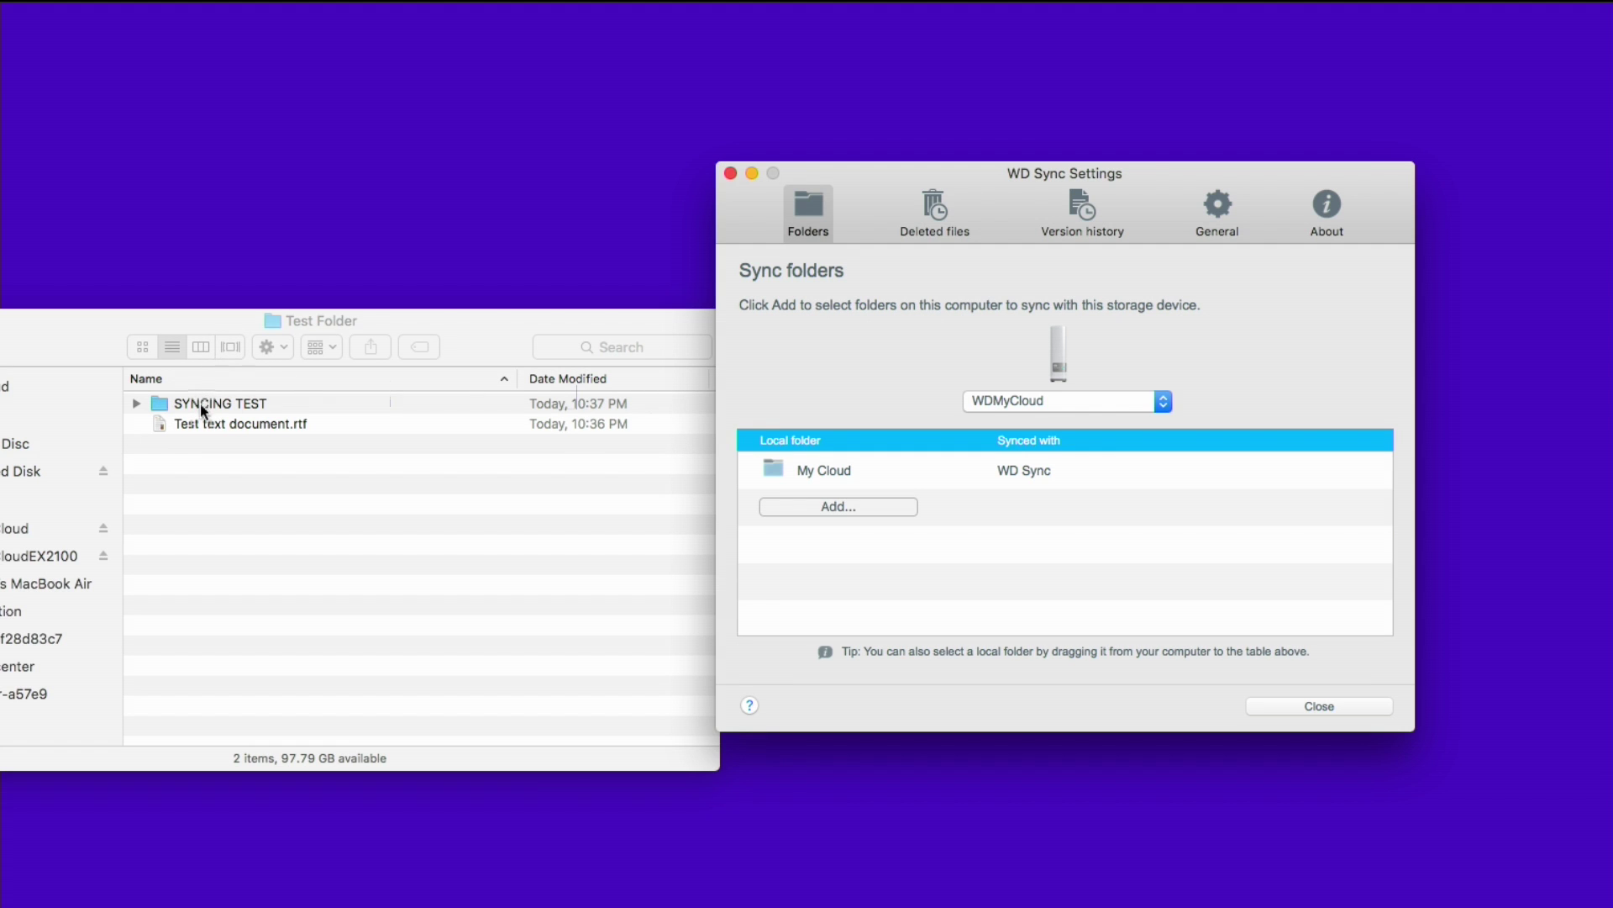
# Sync SYNCING TEST with Lon > test syncing folder on WDMyCloud.
pyautogui.click(200, 404)
pyautogui.moveTo(200, 404); pyautogui.dragTo(899, 487)
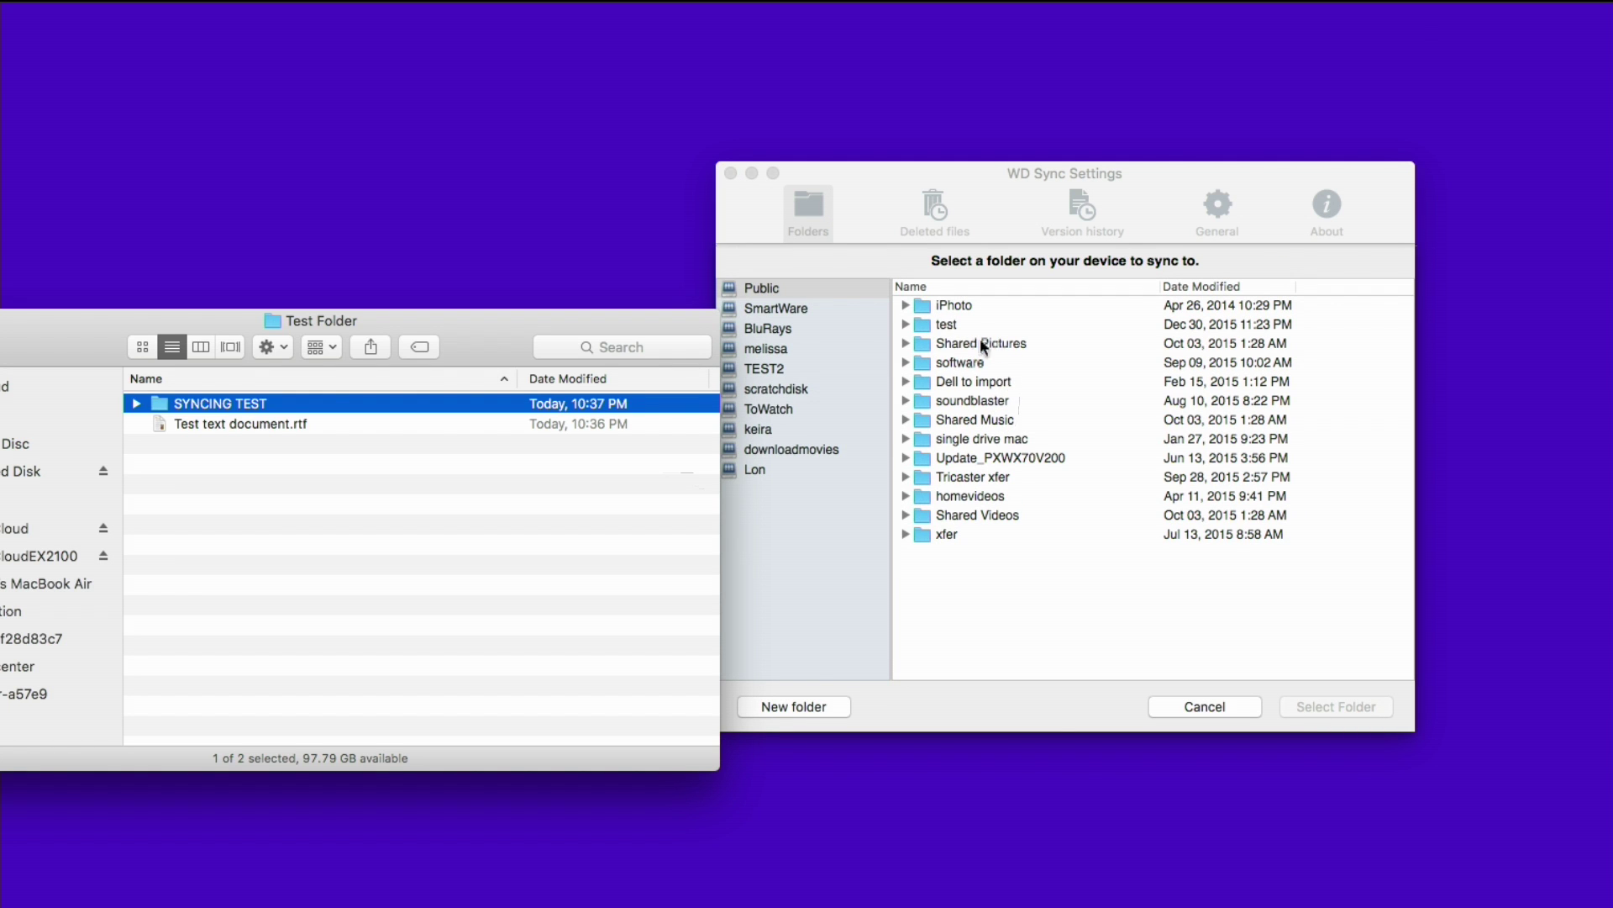
pyautogui.click(761, 472)
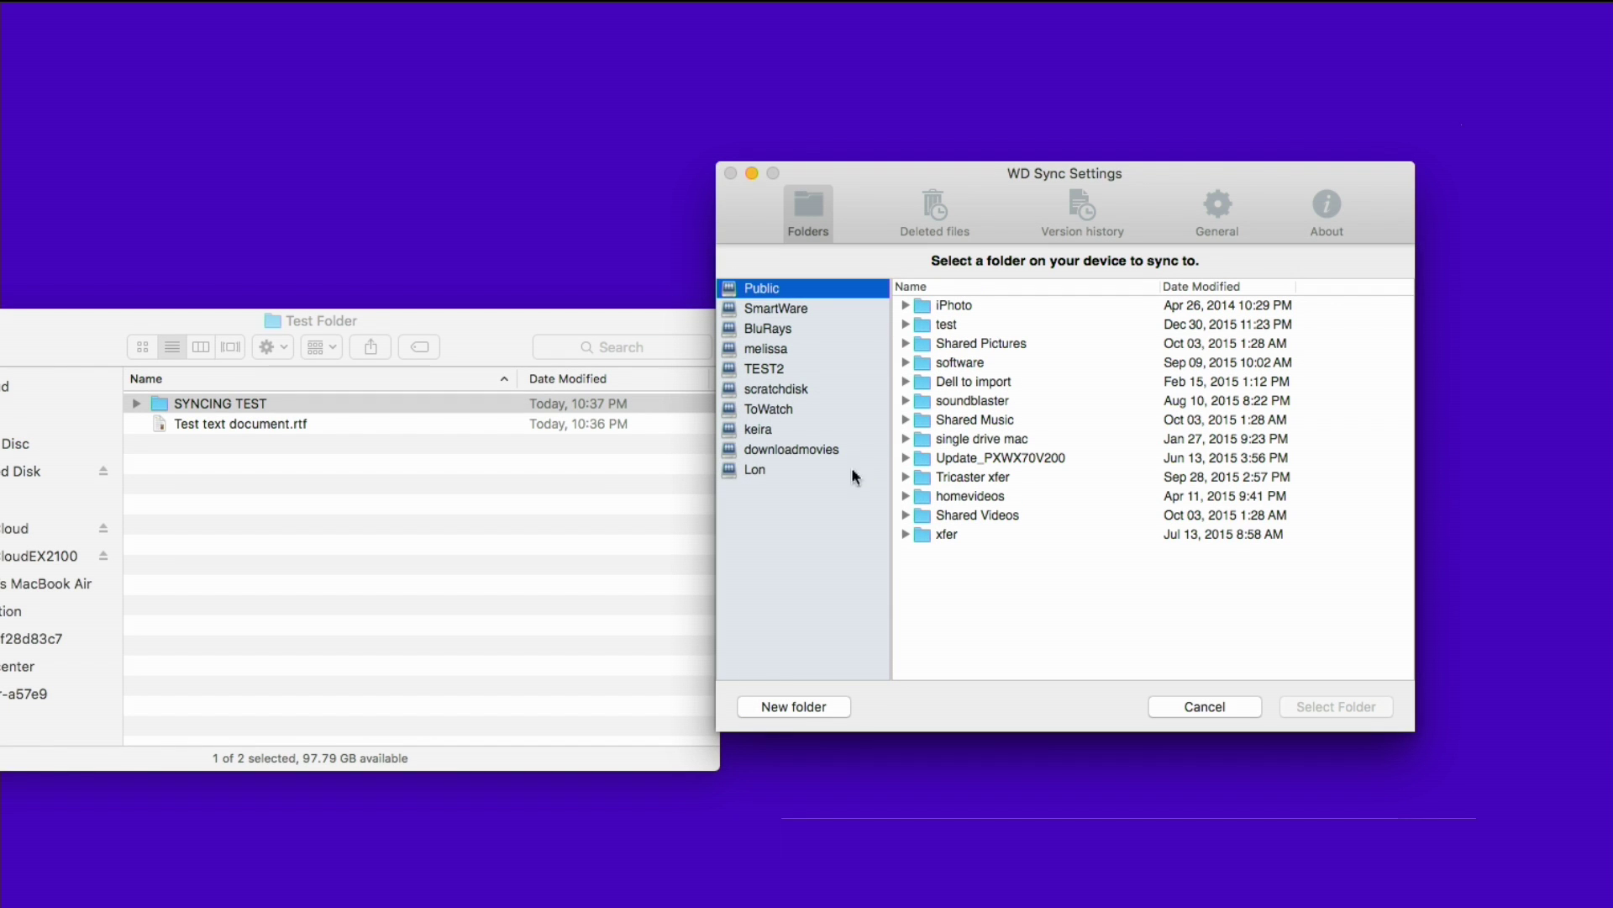
pyautogui.click(1000, 305)
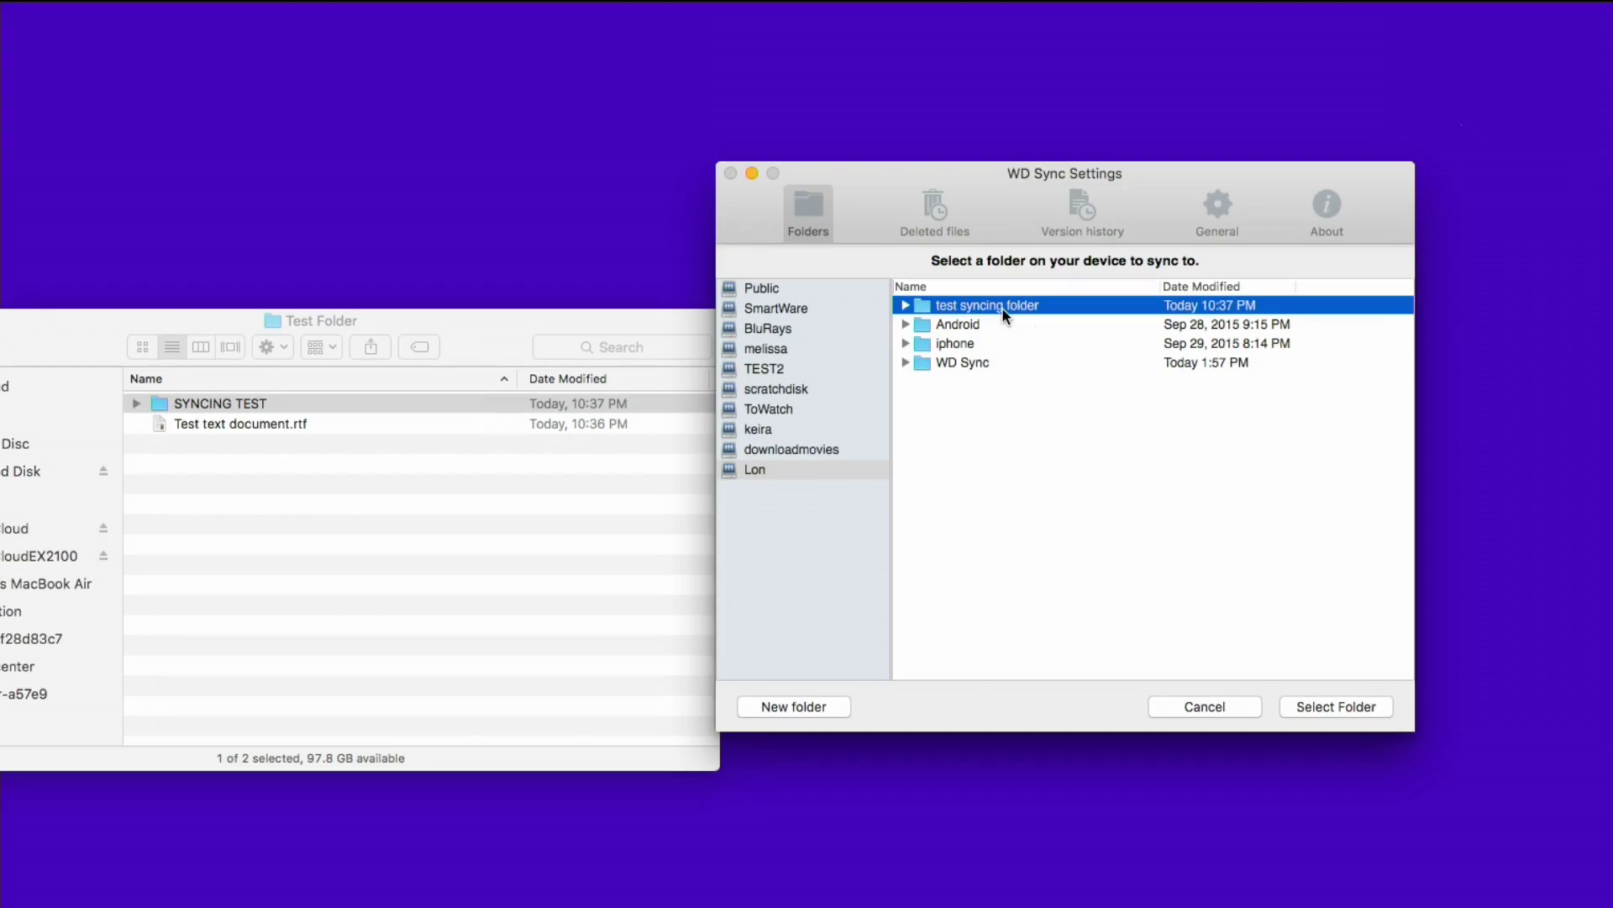
pyautogui.click(1002, 306)
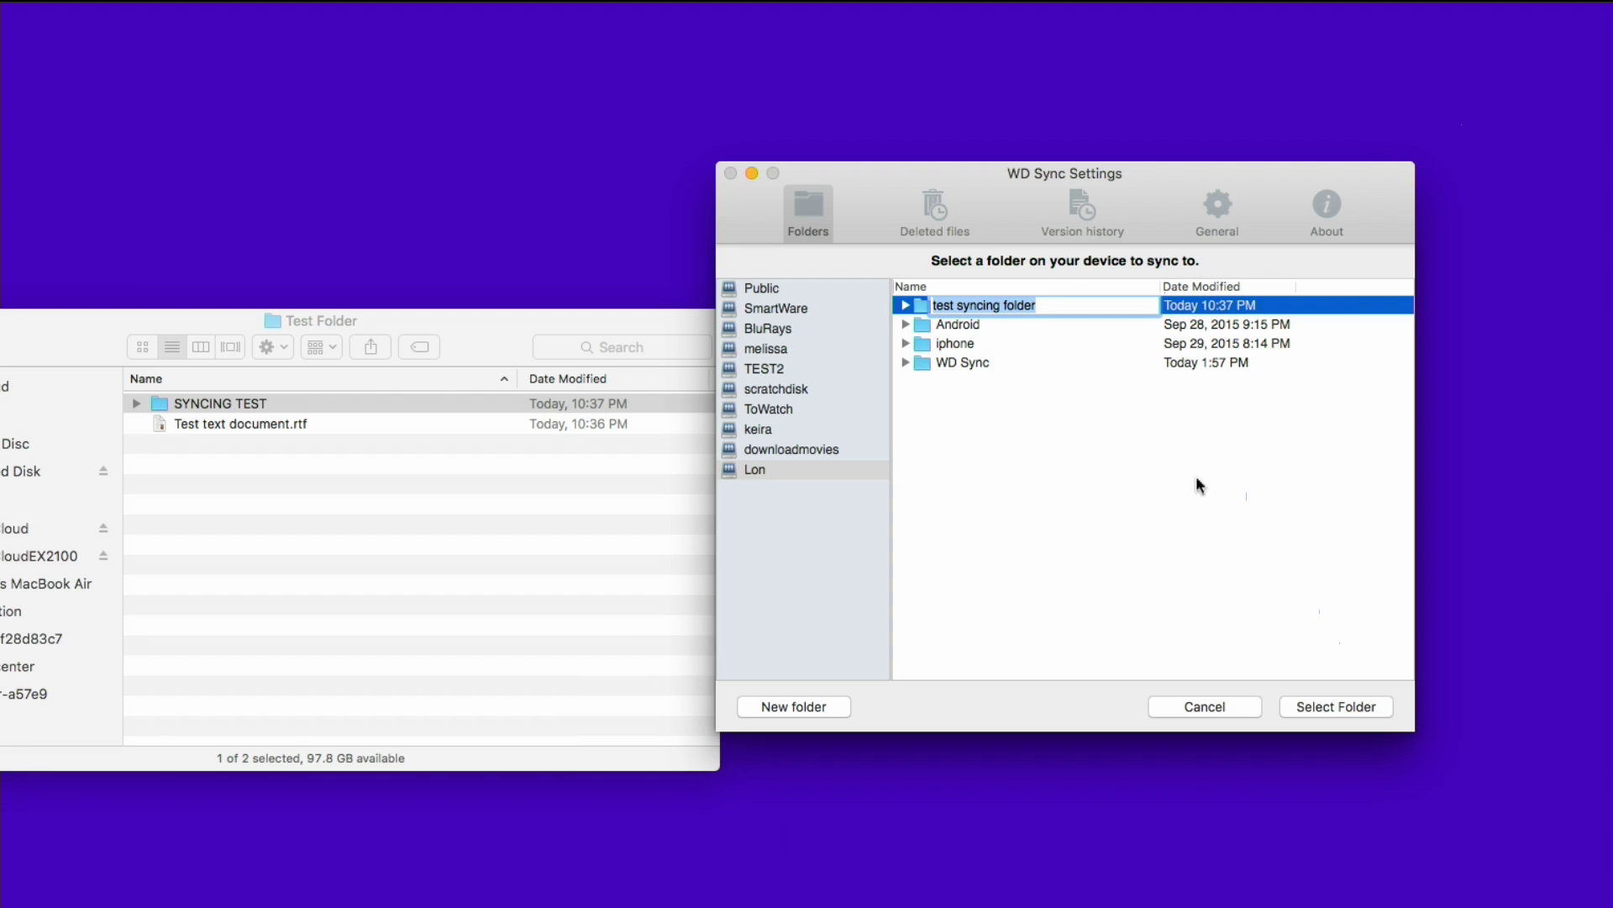
pyautogui.click(1197, 478)
pyautogui.click(1036, 310)
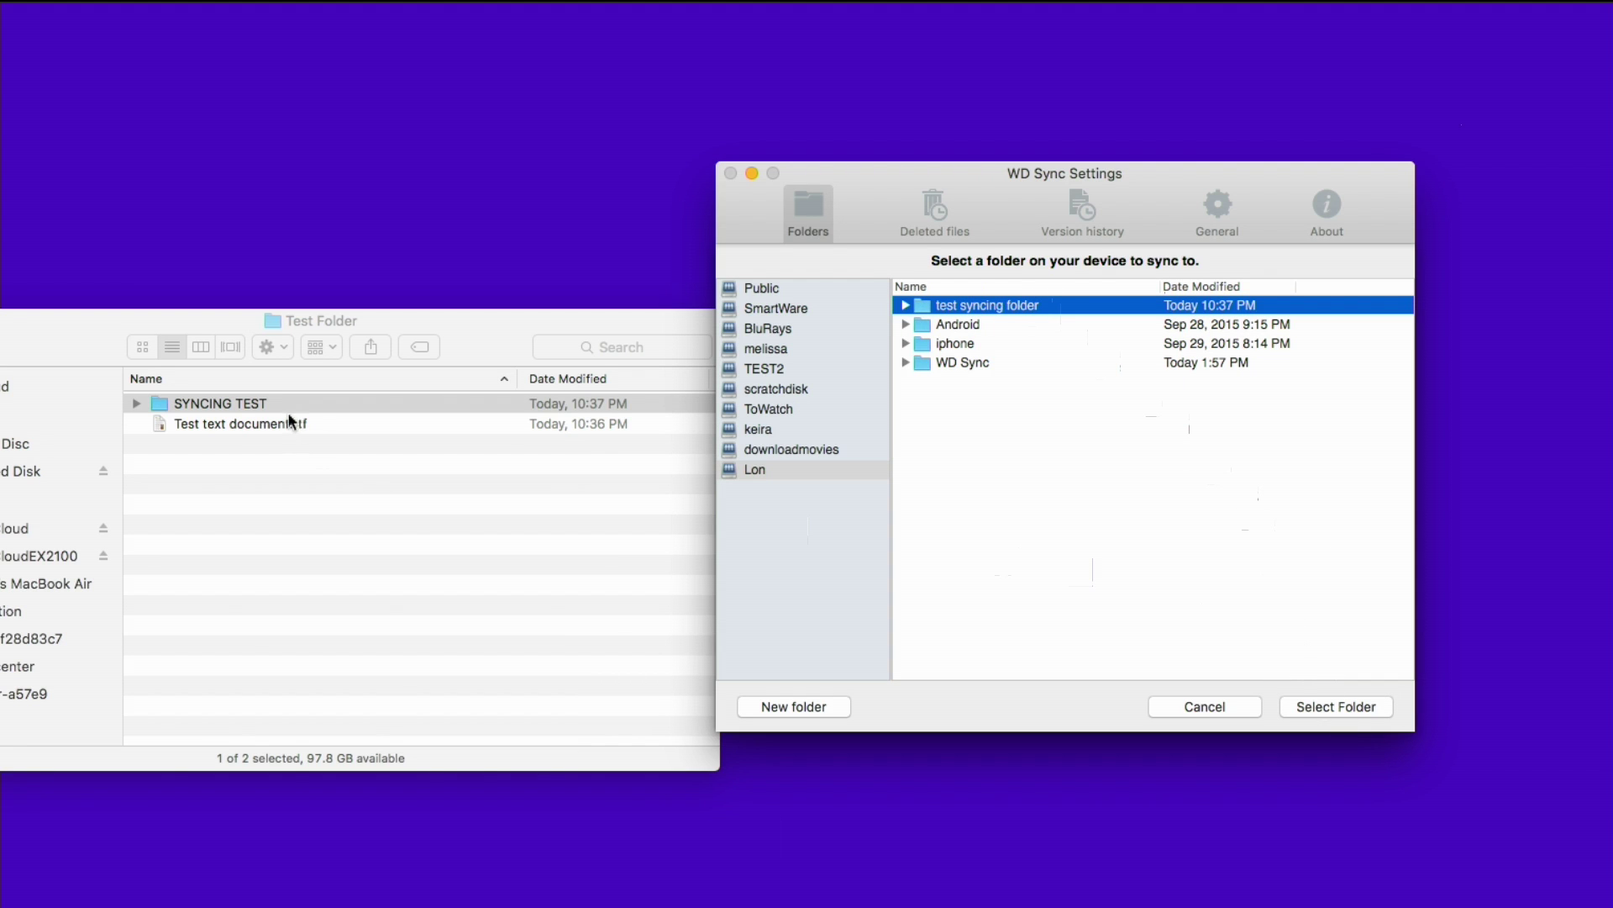
pyautogui.click(1328, 706)
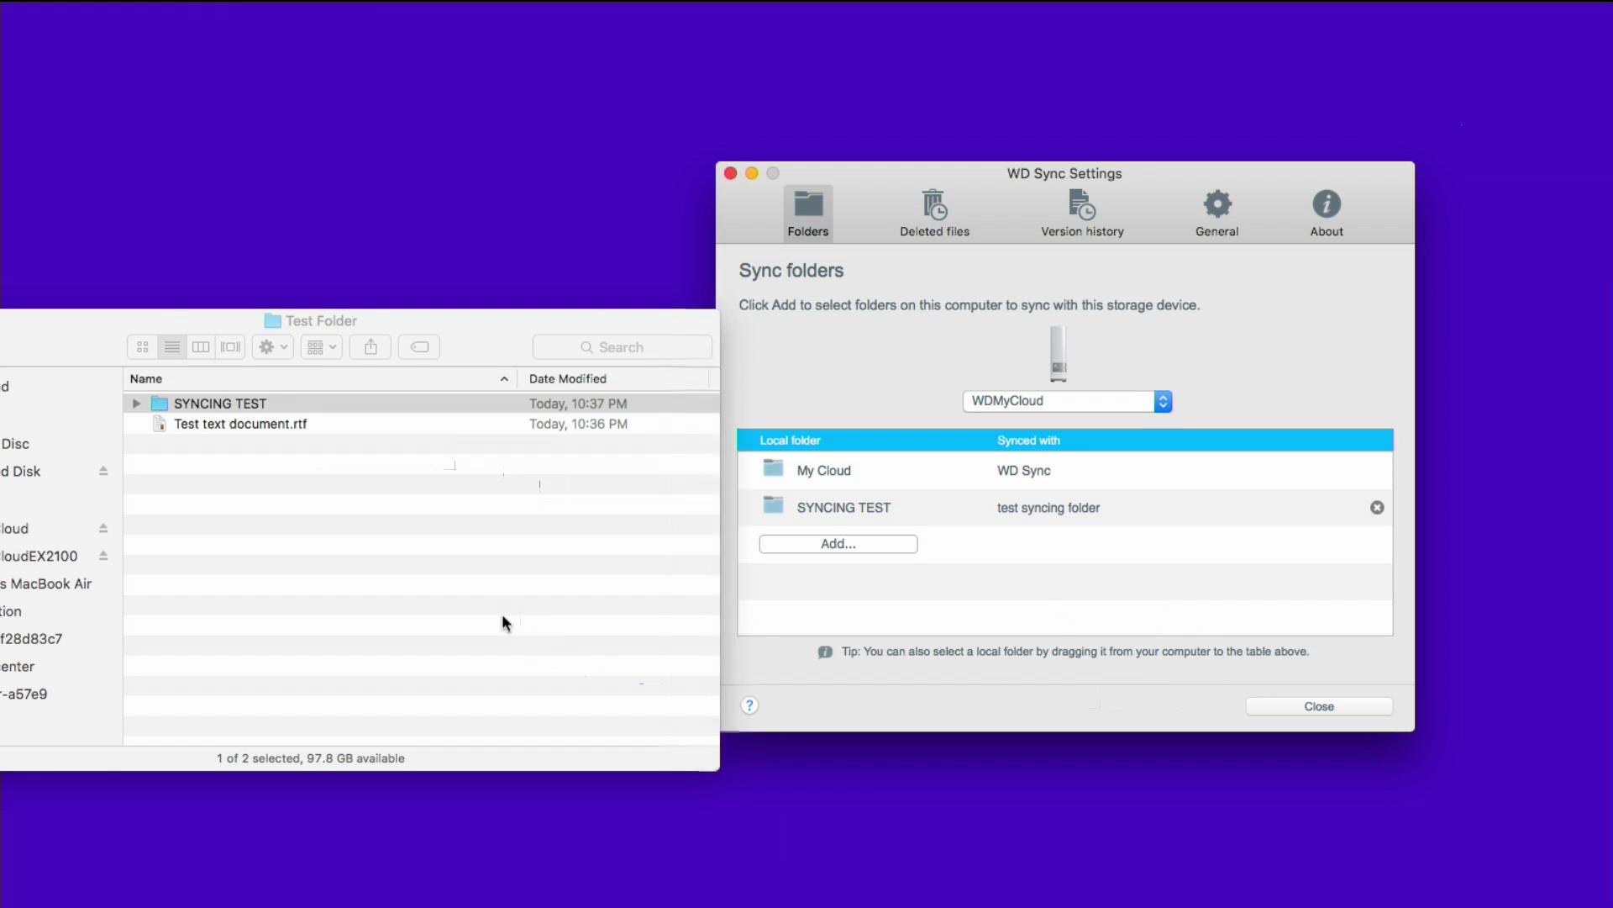
pyautogui.click(270, 397)
# Preview Test text document.rtf, then move it into SYNCING TEST and open that folder.
pyautogui.moveTo(100, 338); pyautogui.dragTo(270, 362)
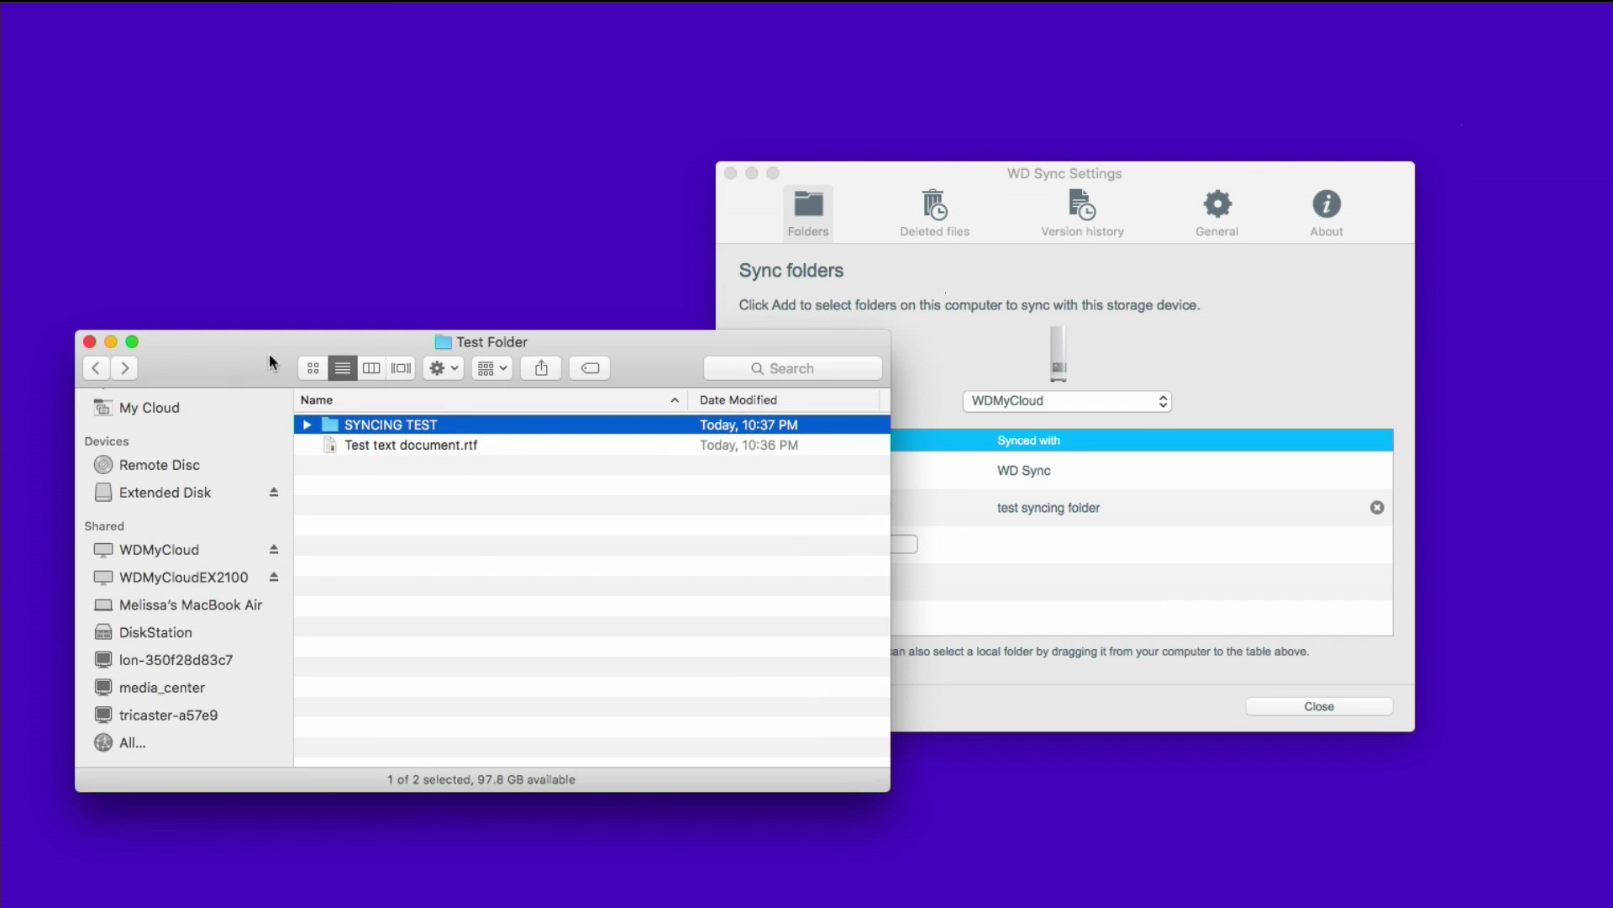
pyautogui.click(366, 447)
pyautogui.press('space')
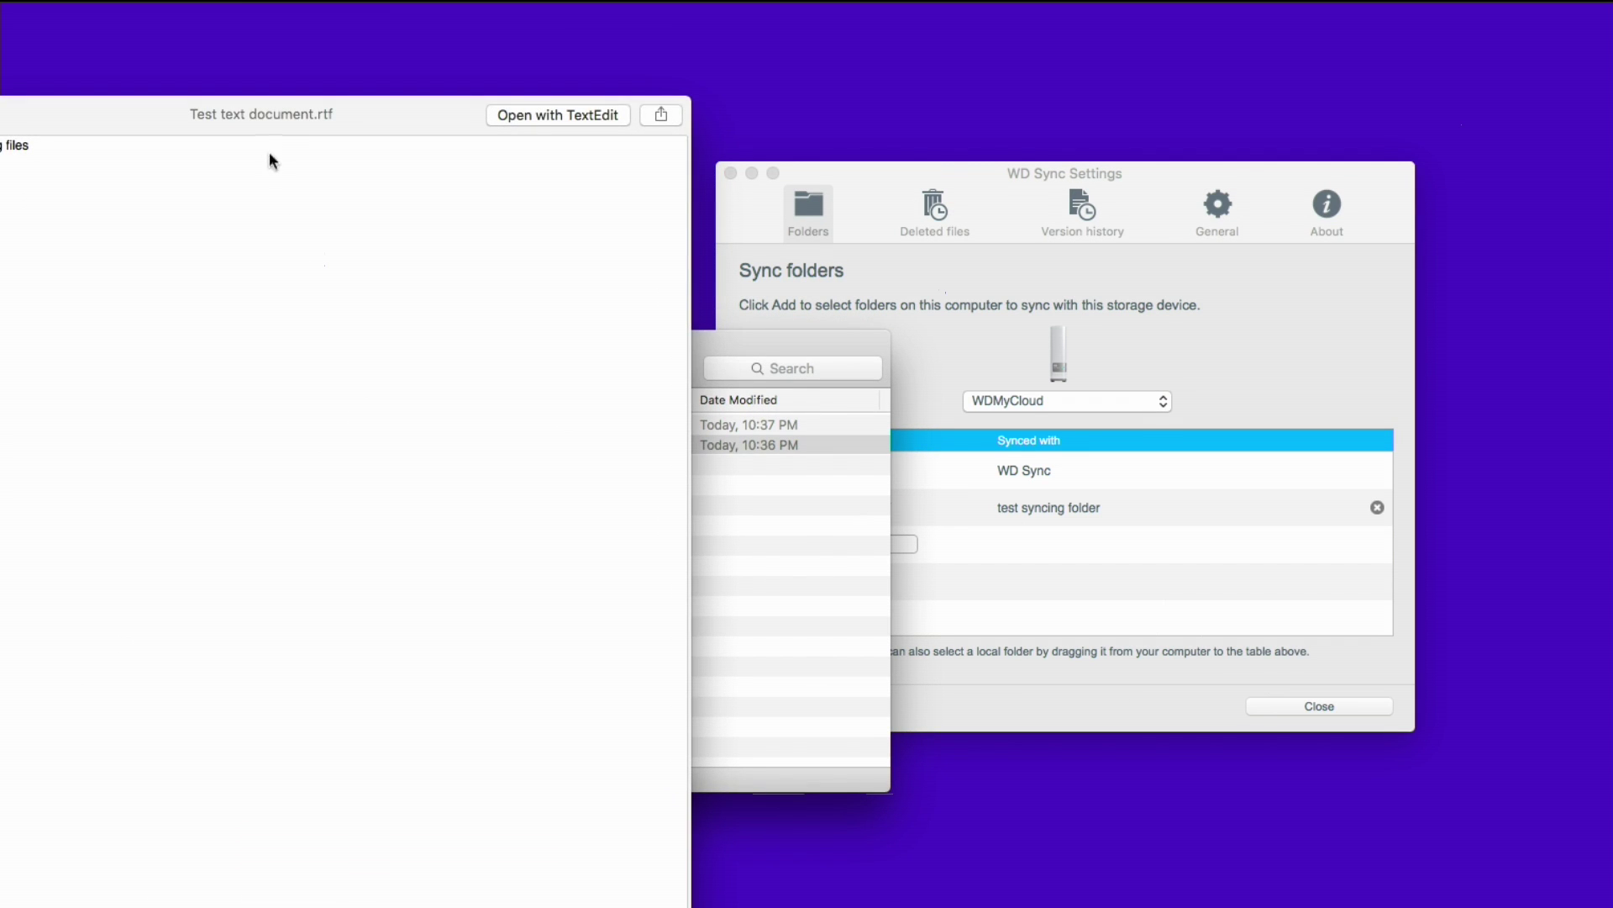
pyautogui.moveTo(265, 127); pyautogui.dragTo(858, 94)
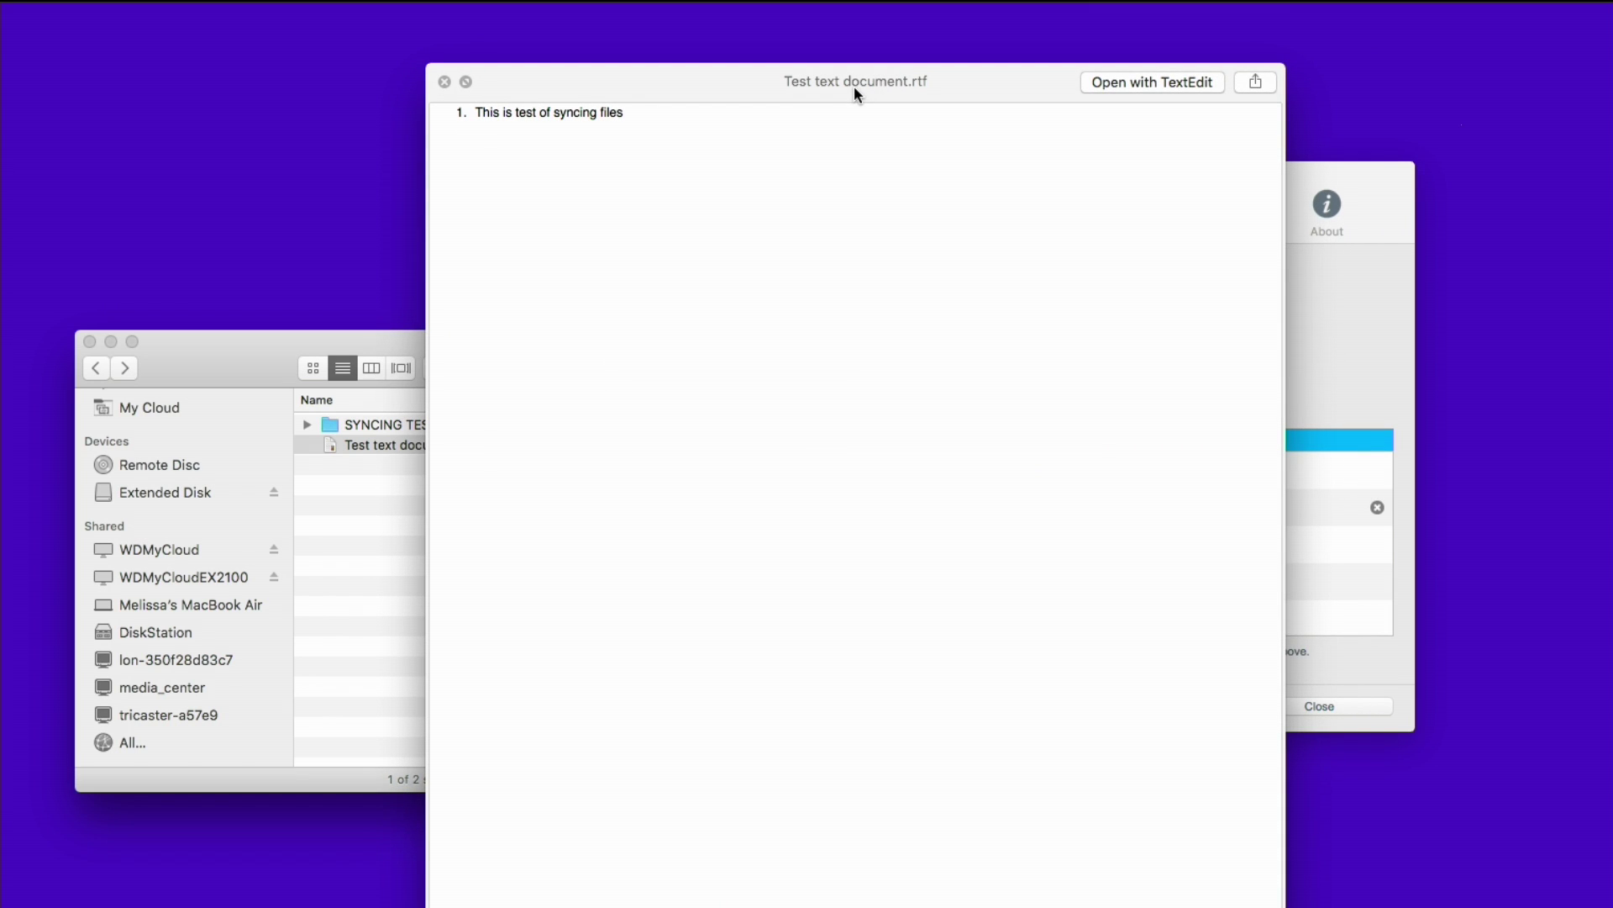
pyautogui.press('super+space')
pyautogui.press('Escape')
pyautogui.press('Escape')
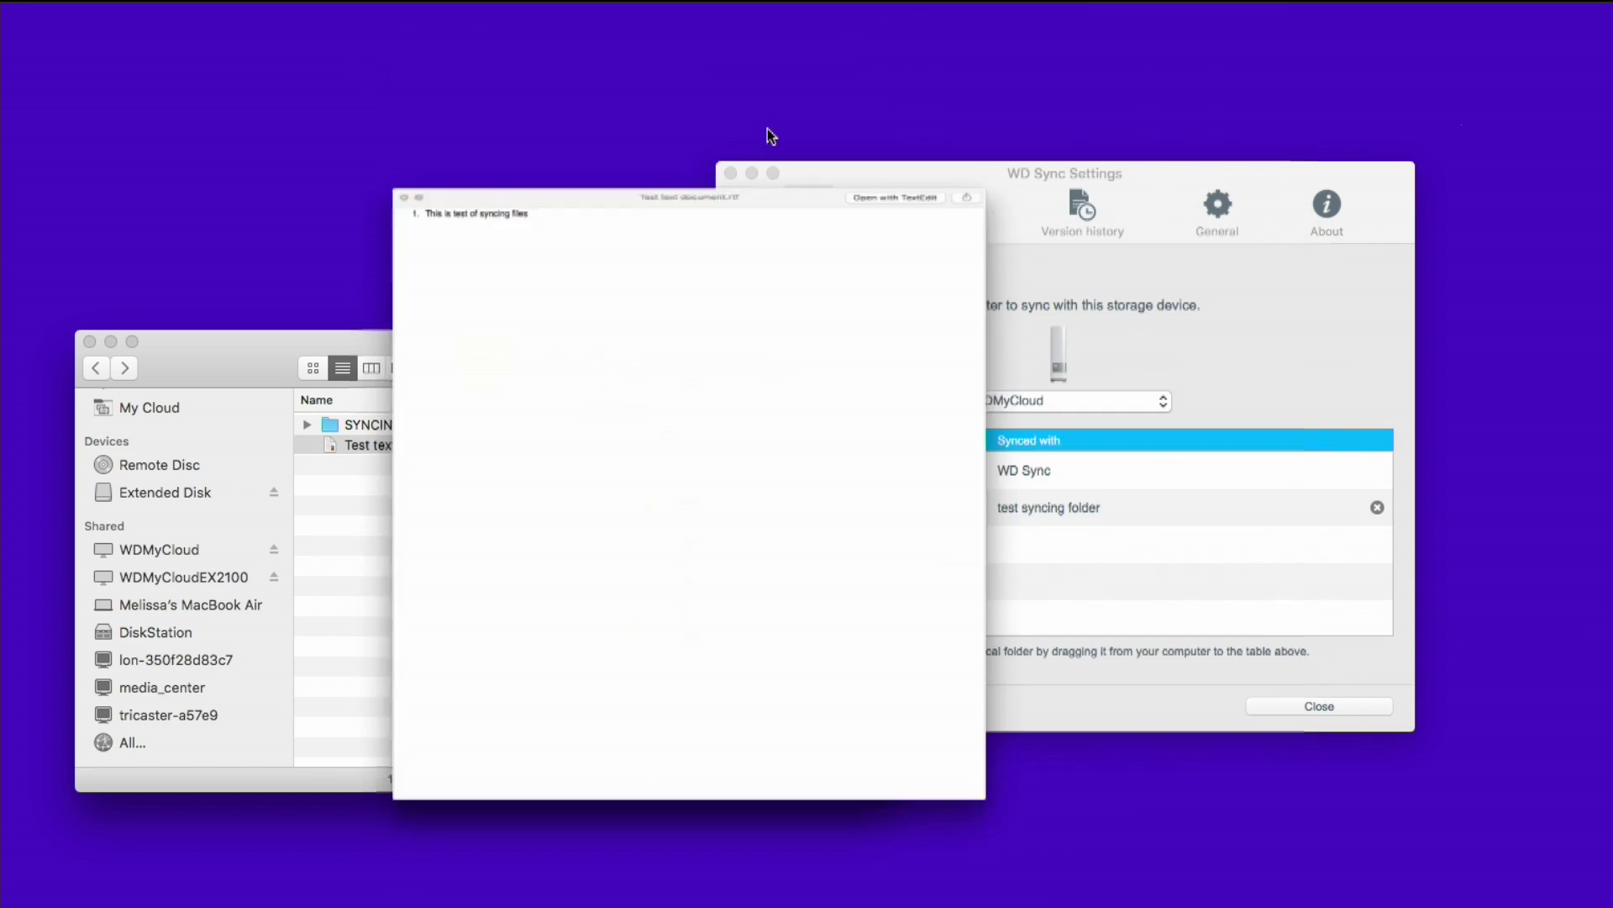
pyautogui.moveTo(381, 451); pyautogui.dragTo(381, 427)
pyautogui.doubleClick(382, 425)
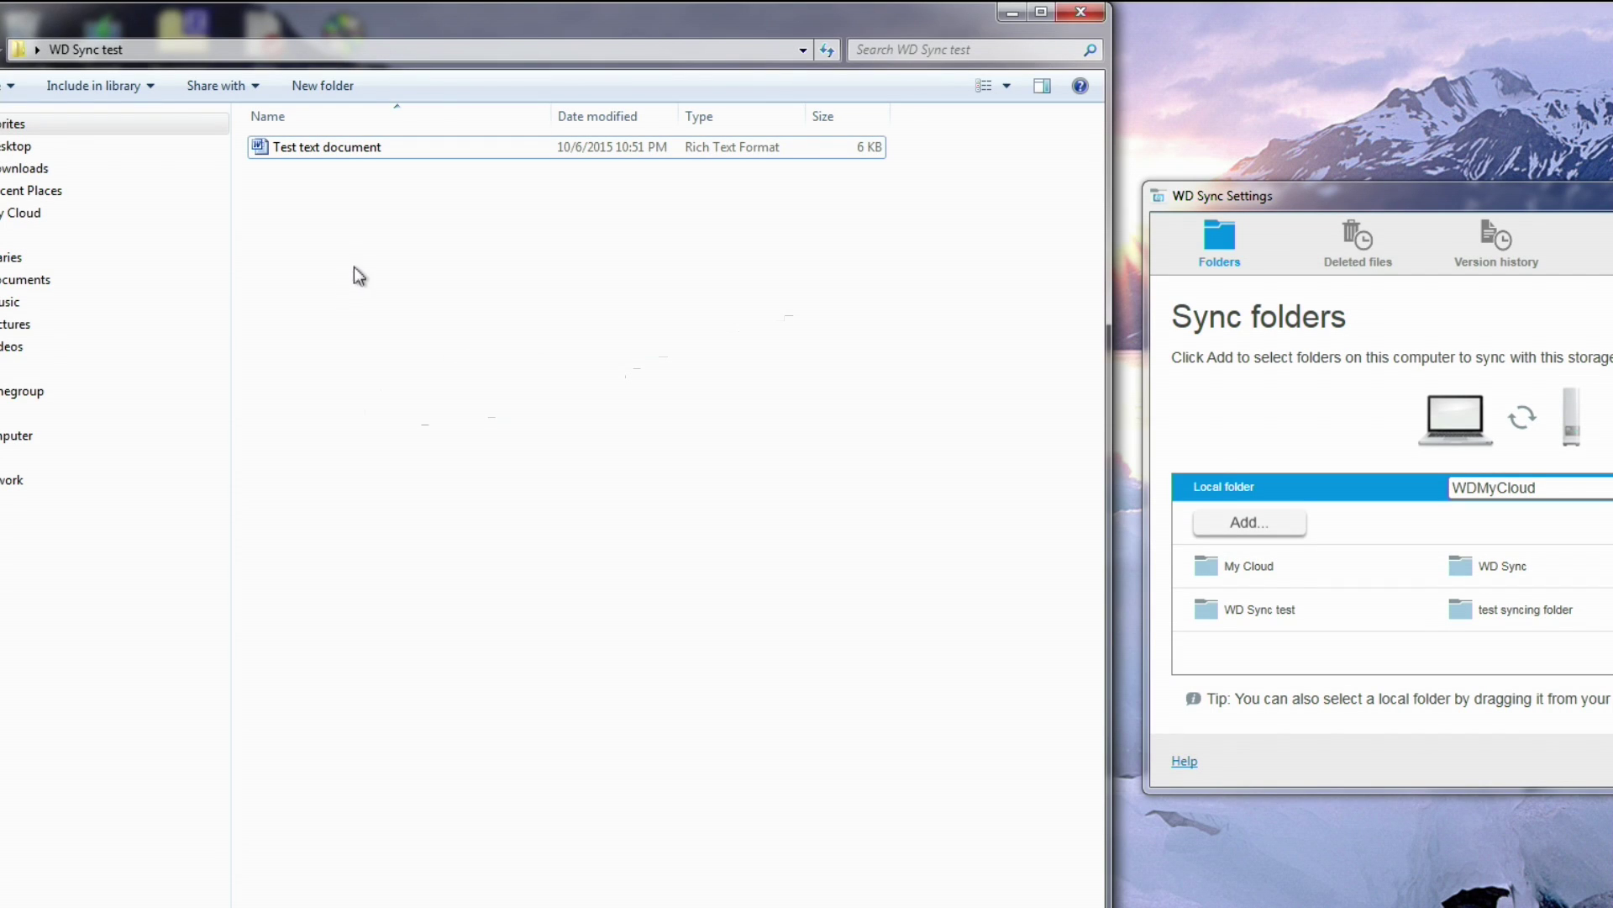
# In Word, add a second line 'Add another line' to Test text document and save on exit.
pyautogui.click(324, 149)
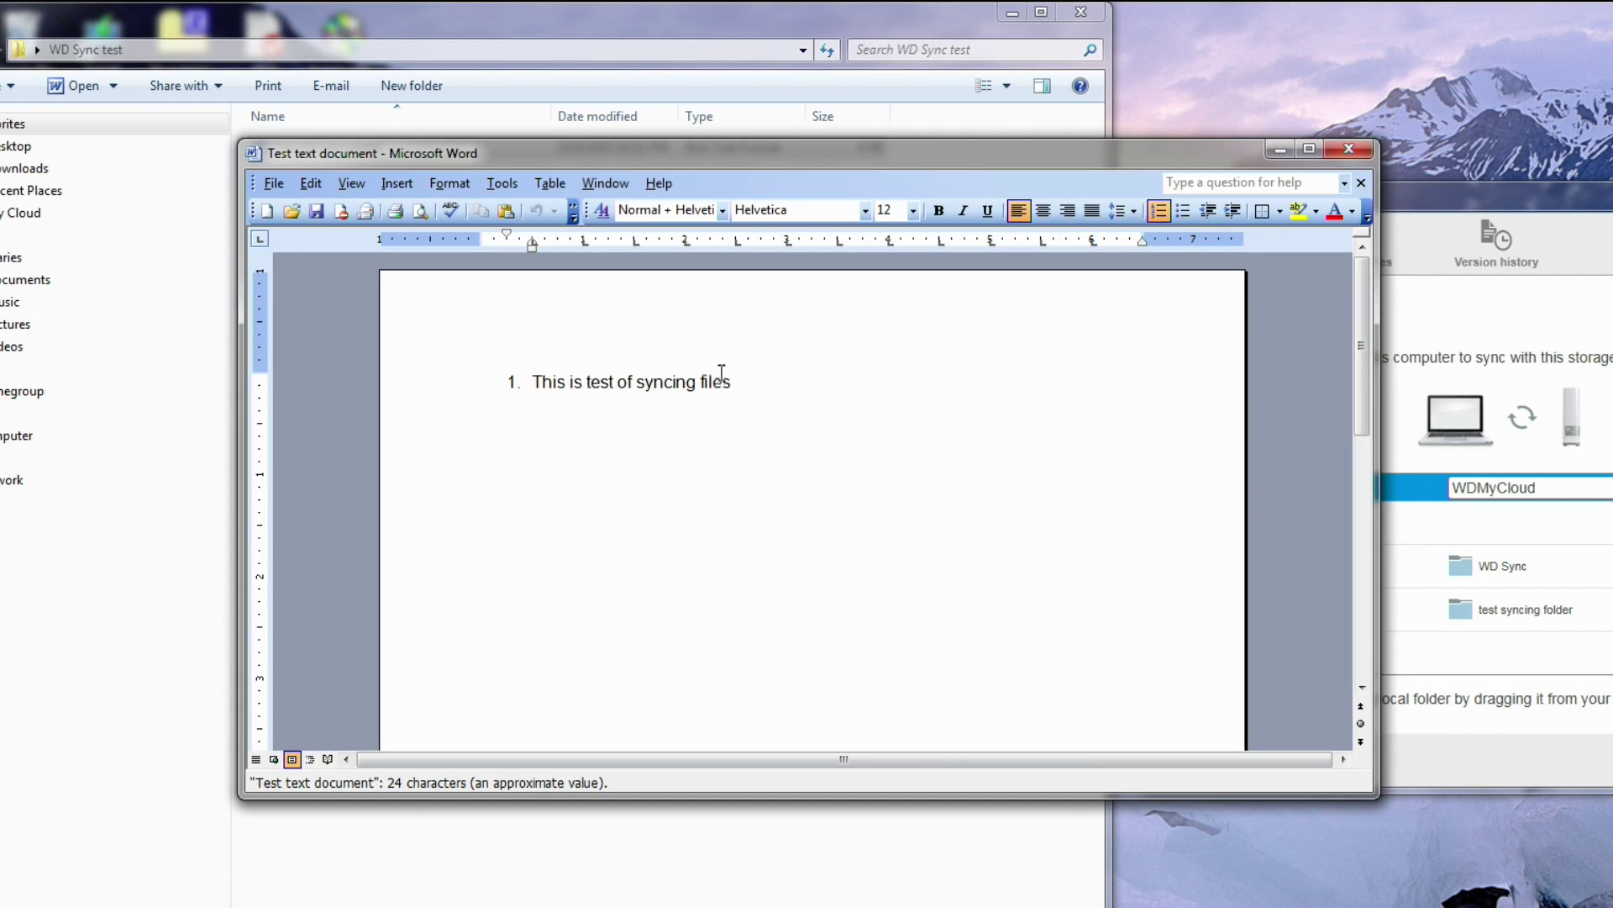
pyautogui.click(738, 383)
pyautogui.press('Return')
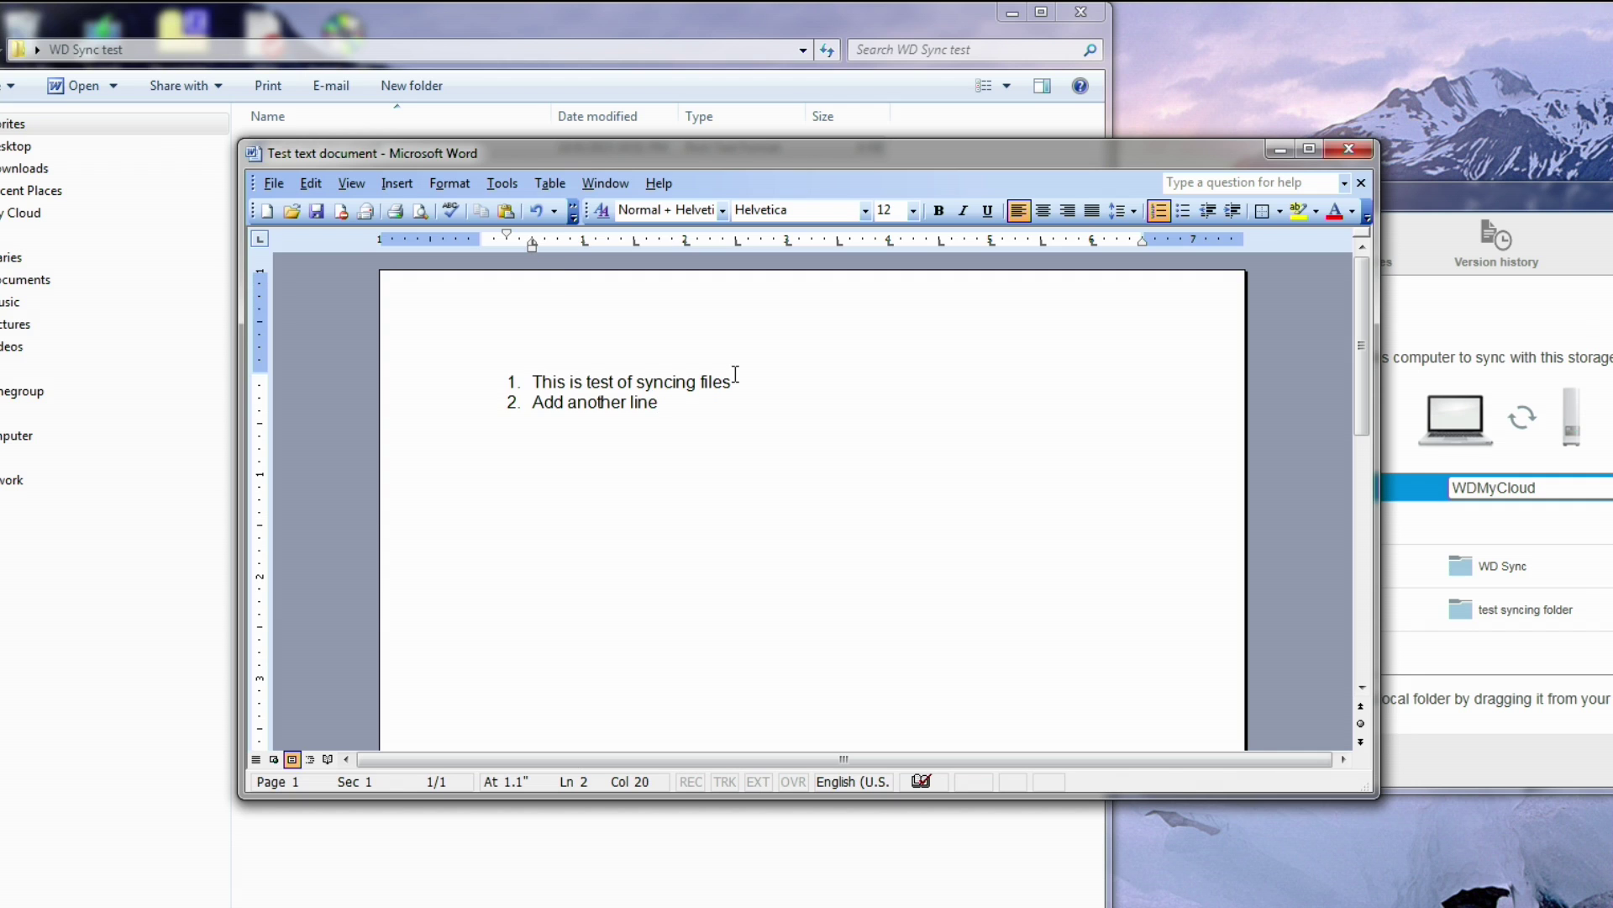
pyautogui.hotkey('alt', 'f')
pyautogui.press('x')
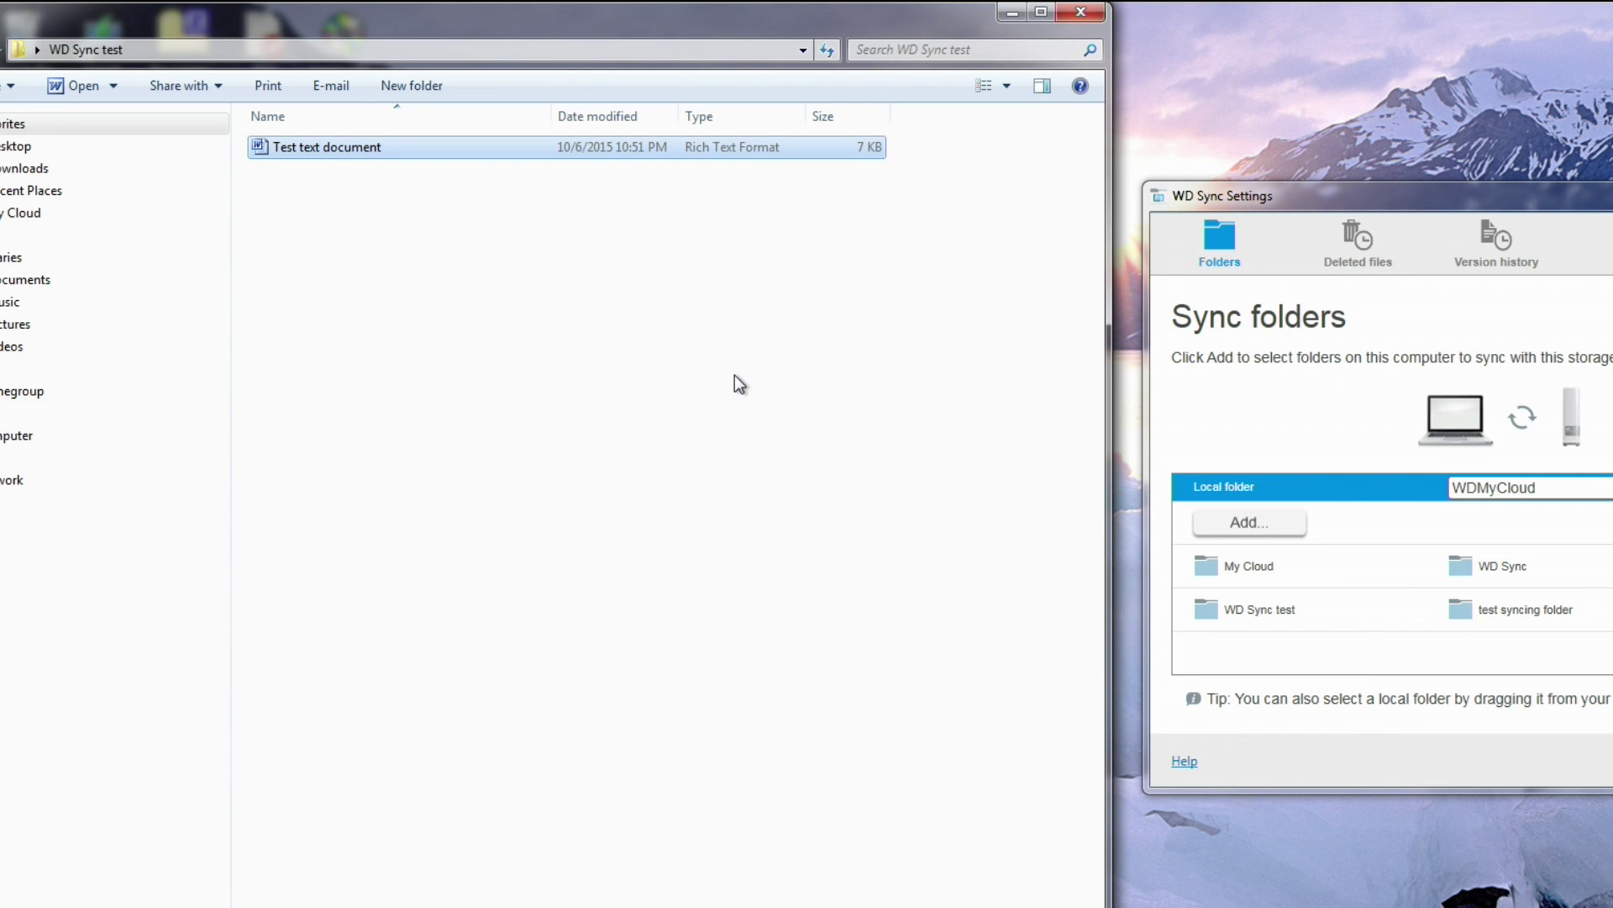
pyautogui.click(735, 374)
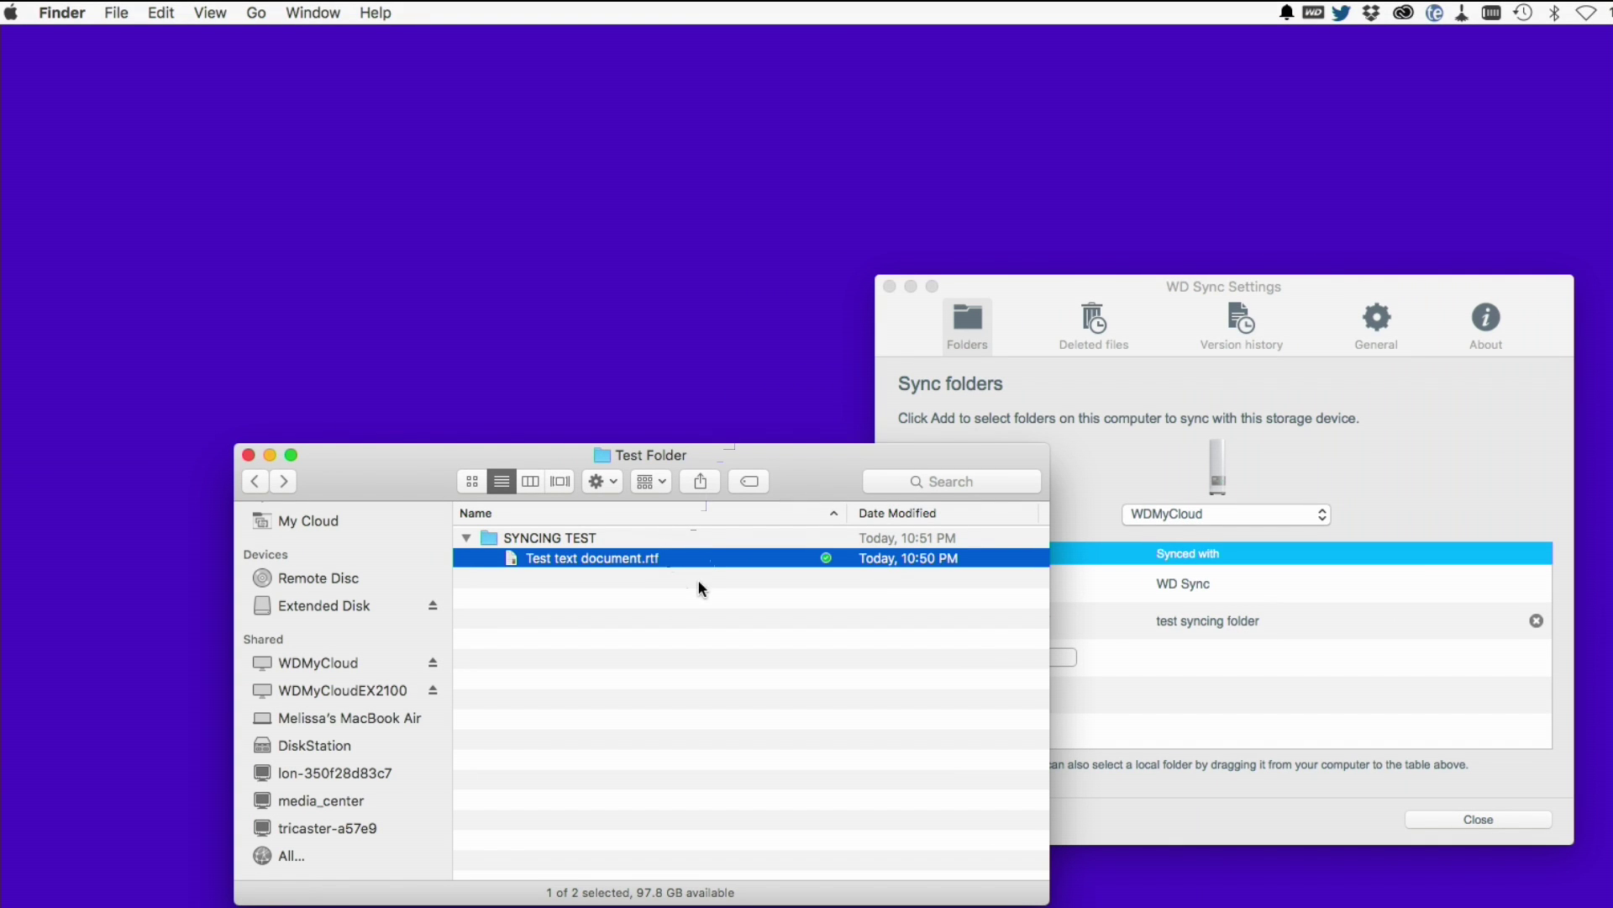
# Preview Test text document.rtf, then add the line 'add a third line' in TextEdit and close it.
pyautogui.press('space')
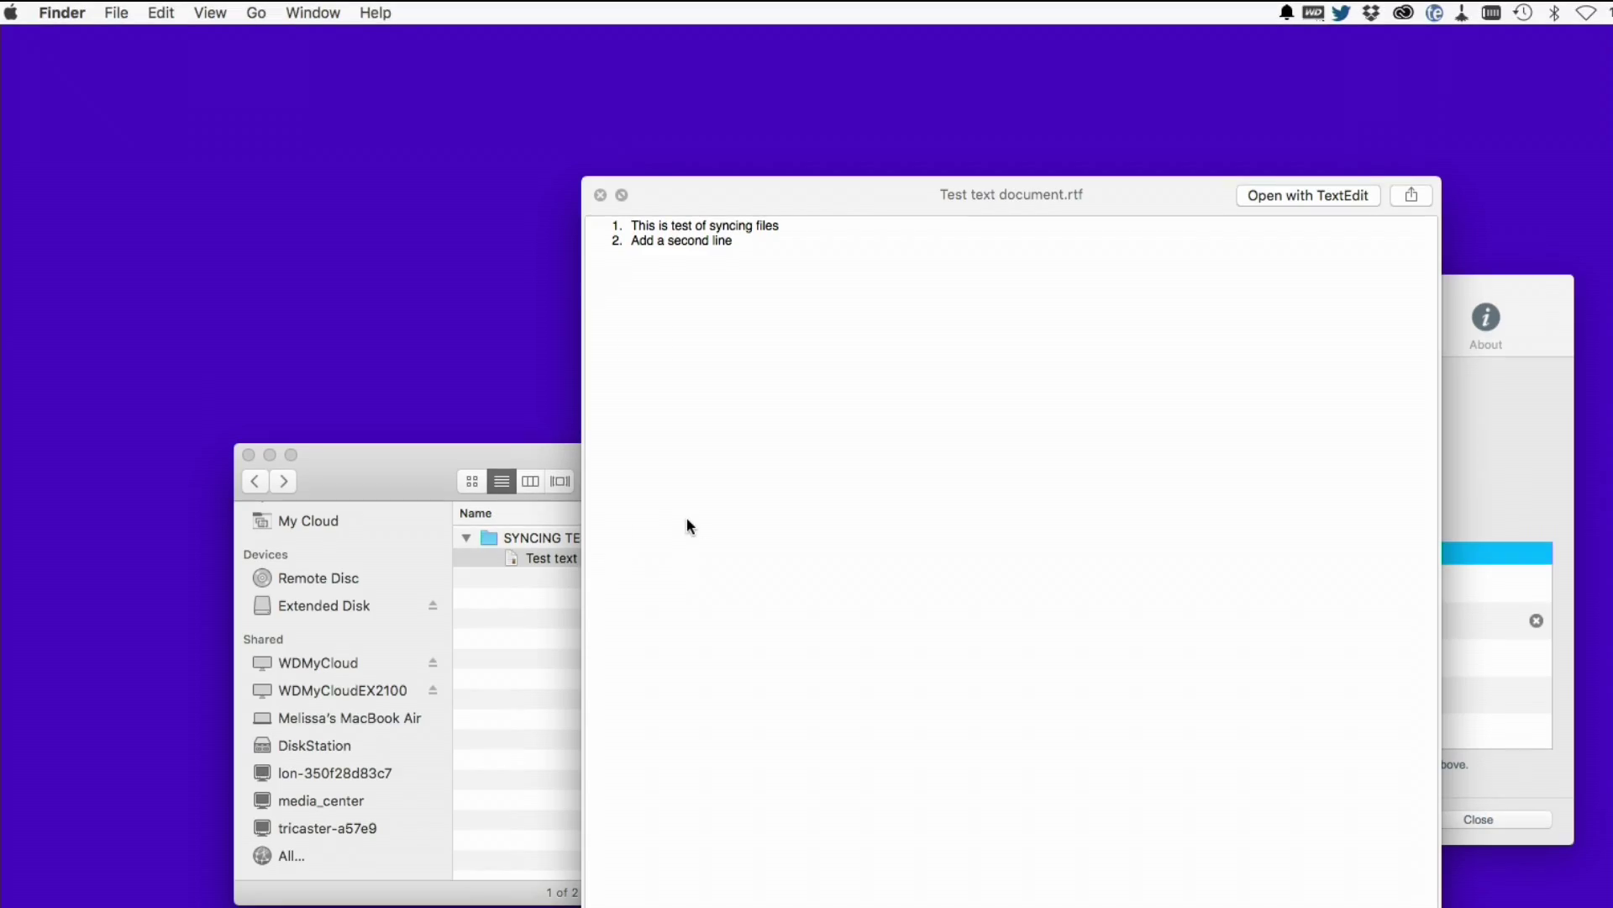
pyautogui.press('space')
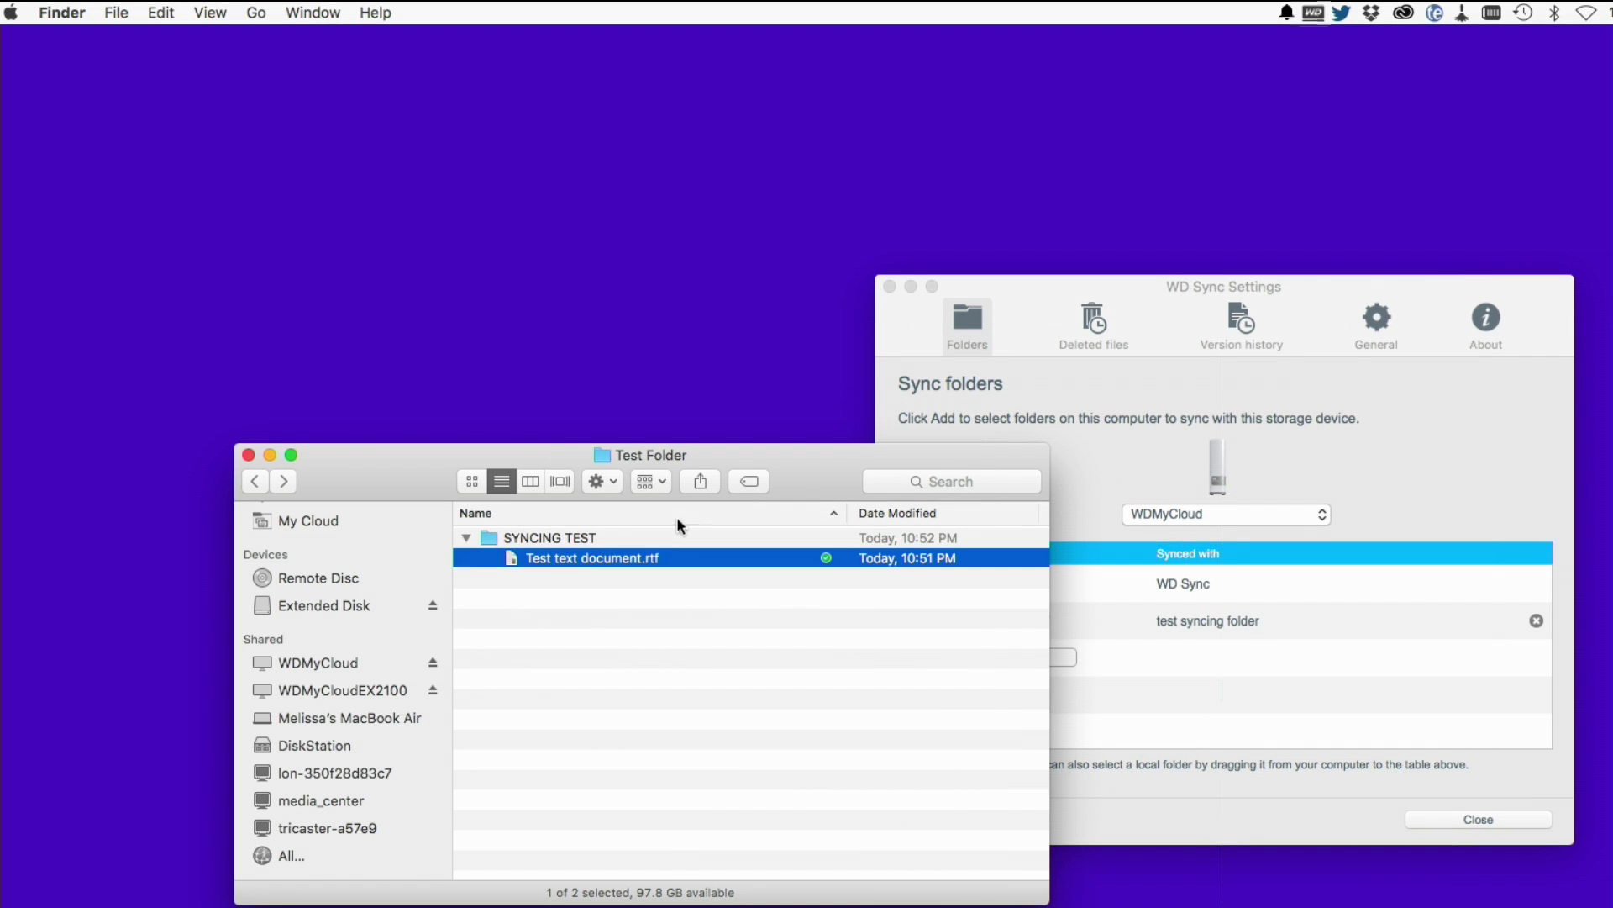
pyautogui.doubleClick(556, 552)
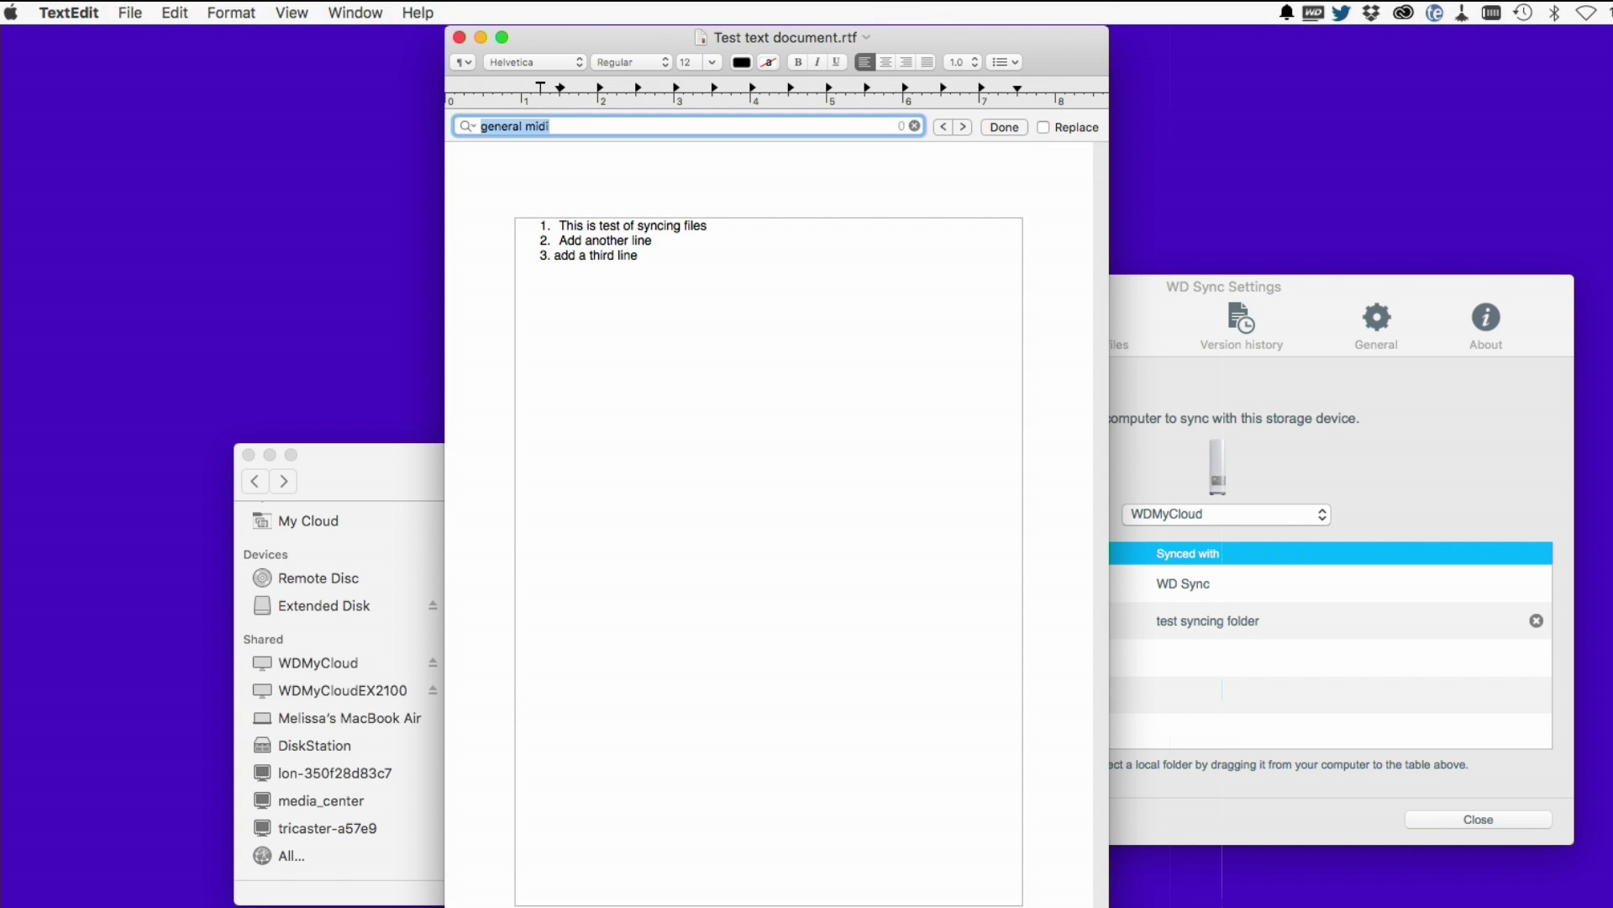
pyautogui.click(460, 38)
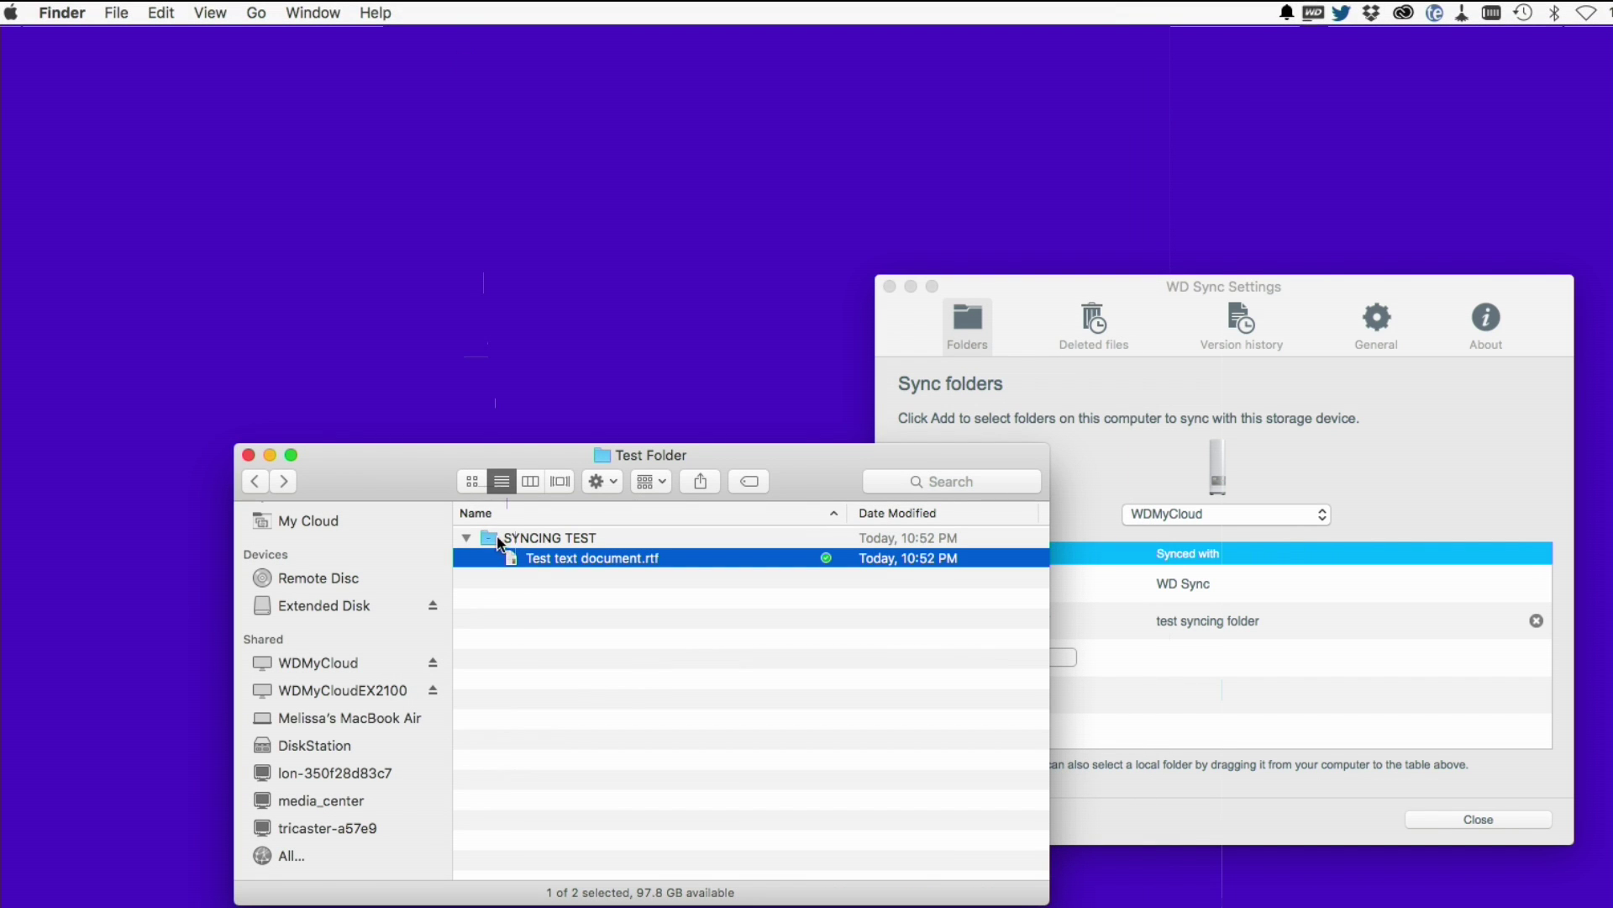
pyautogui.click(624, 696)
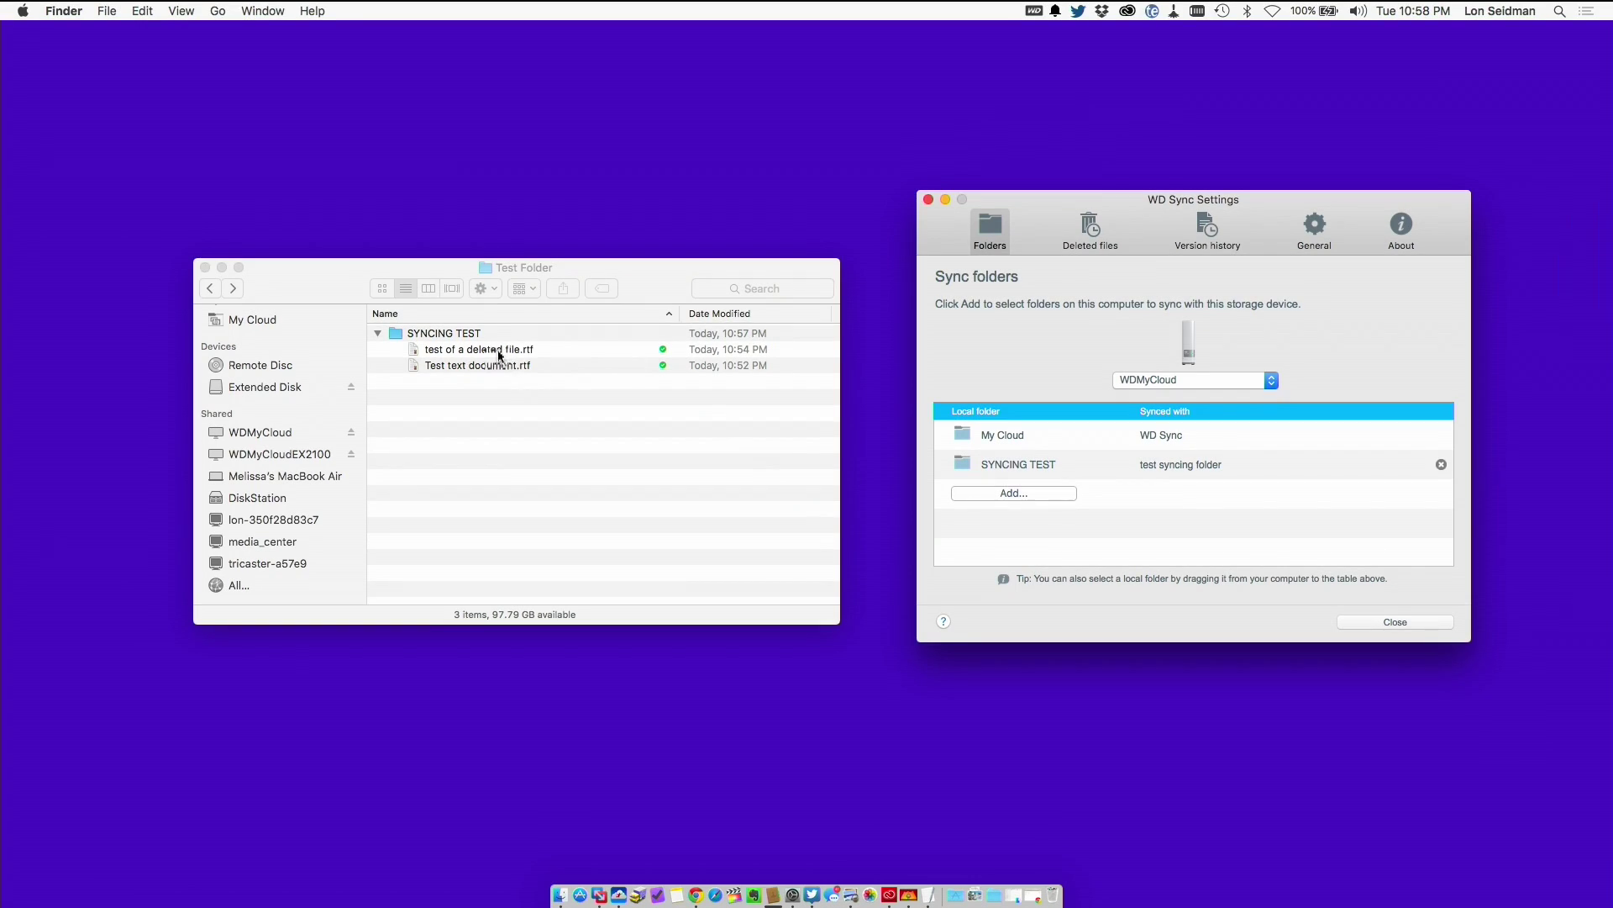
# Delete test of a deleted file.rtf from SYNCING TEST with Cmd+Delete.
pyautogui.click(498, 355)
pyautogui.click(504, 351)
pyautogui.press('super+BackSpace')
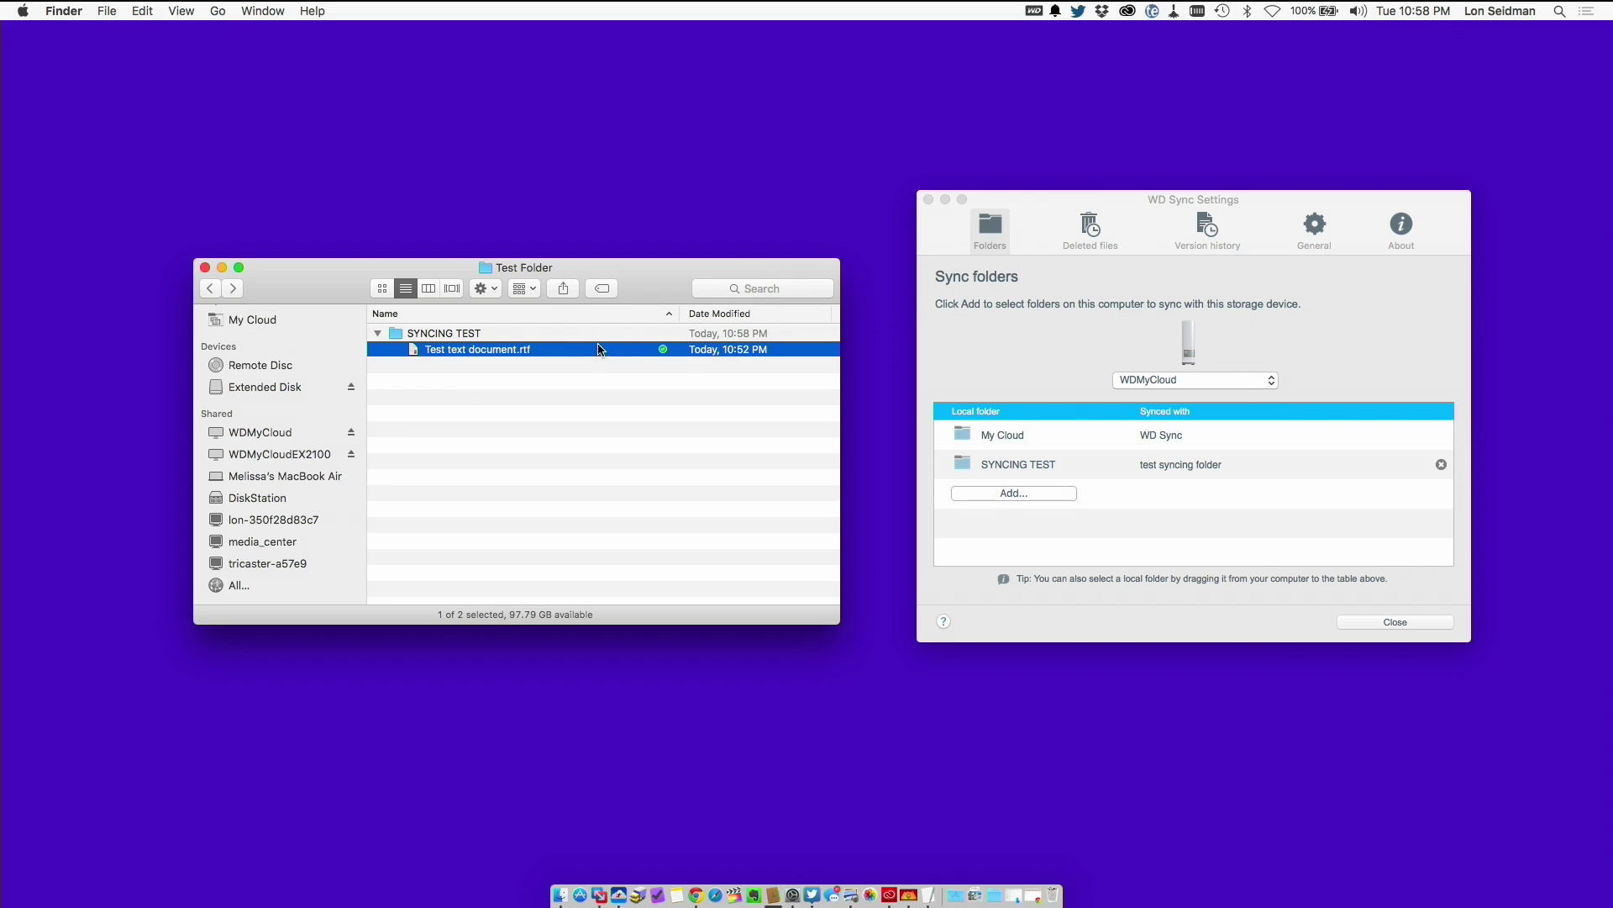
# Quick Look Test text document.rtf to check its three lines.
pyautogui.click(494, 396)
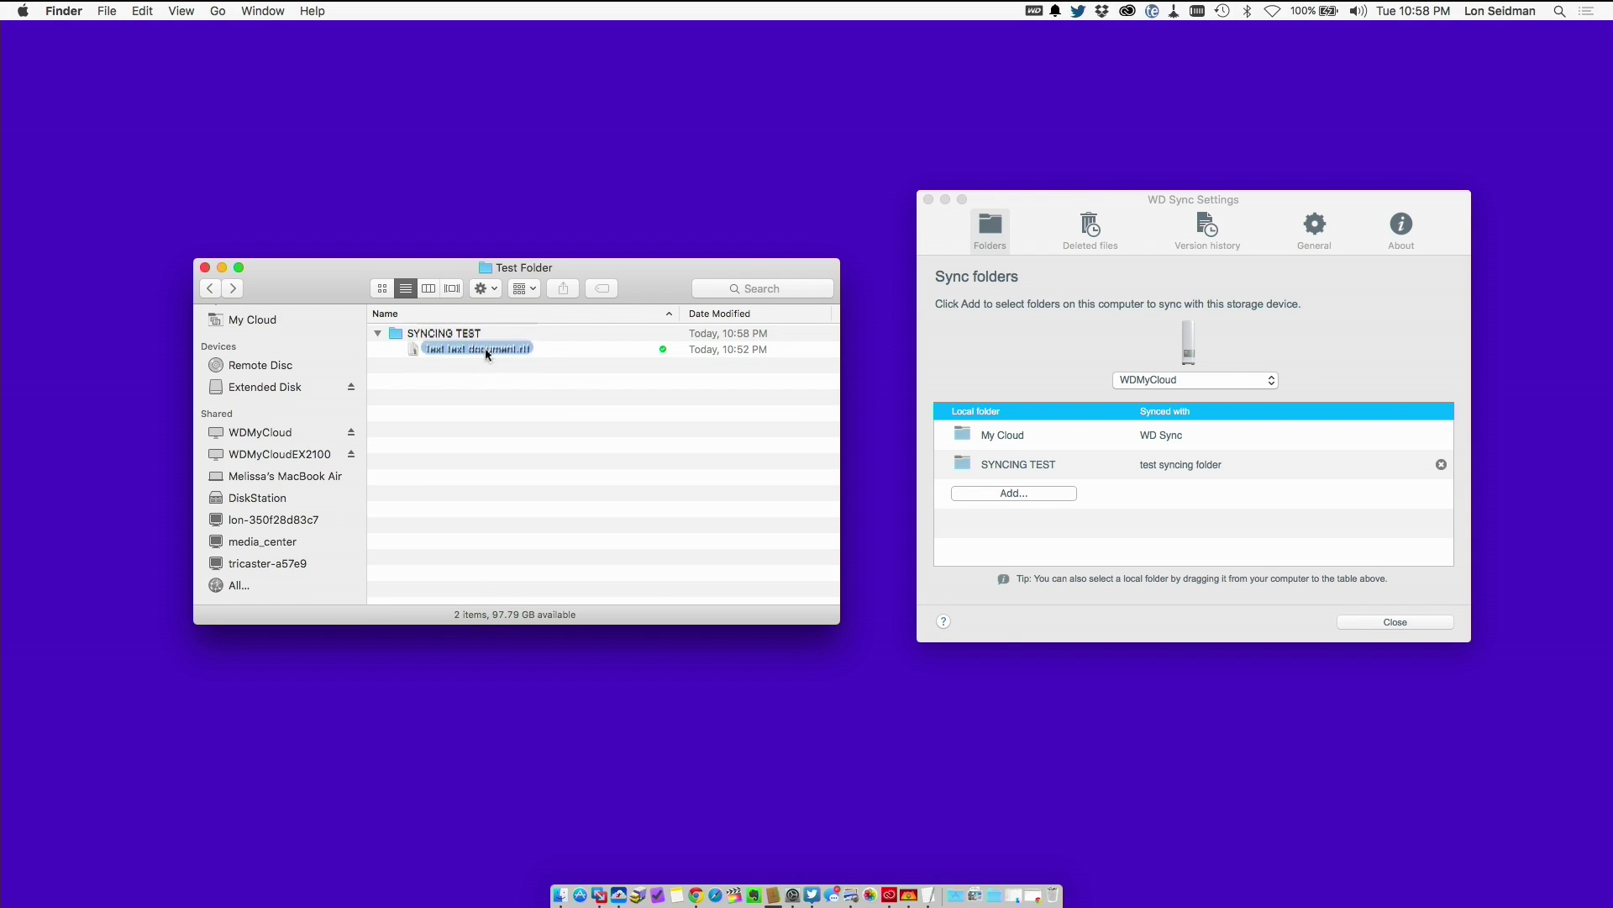
pyautogui.click(521, 349)
pyautogui.press('space')
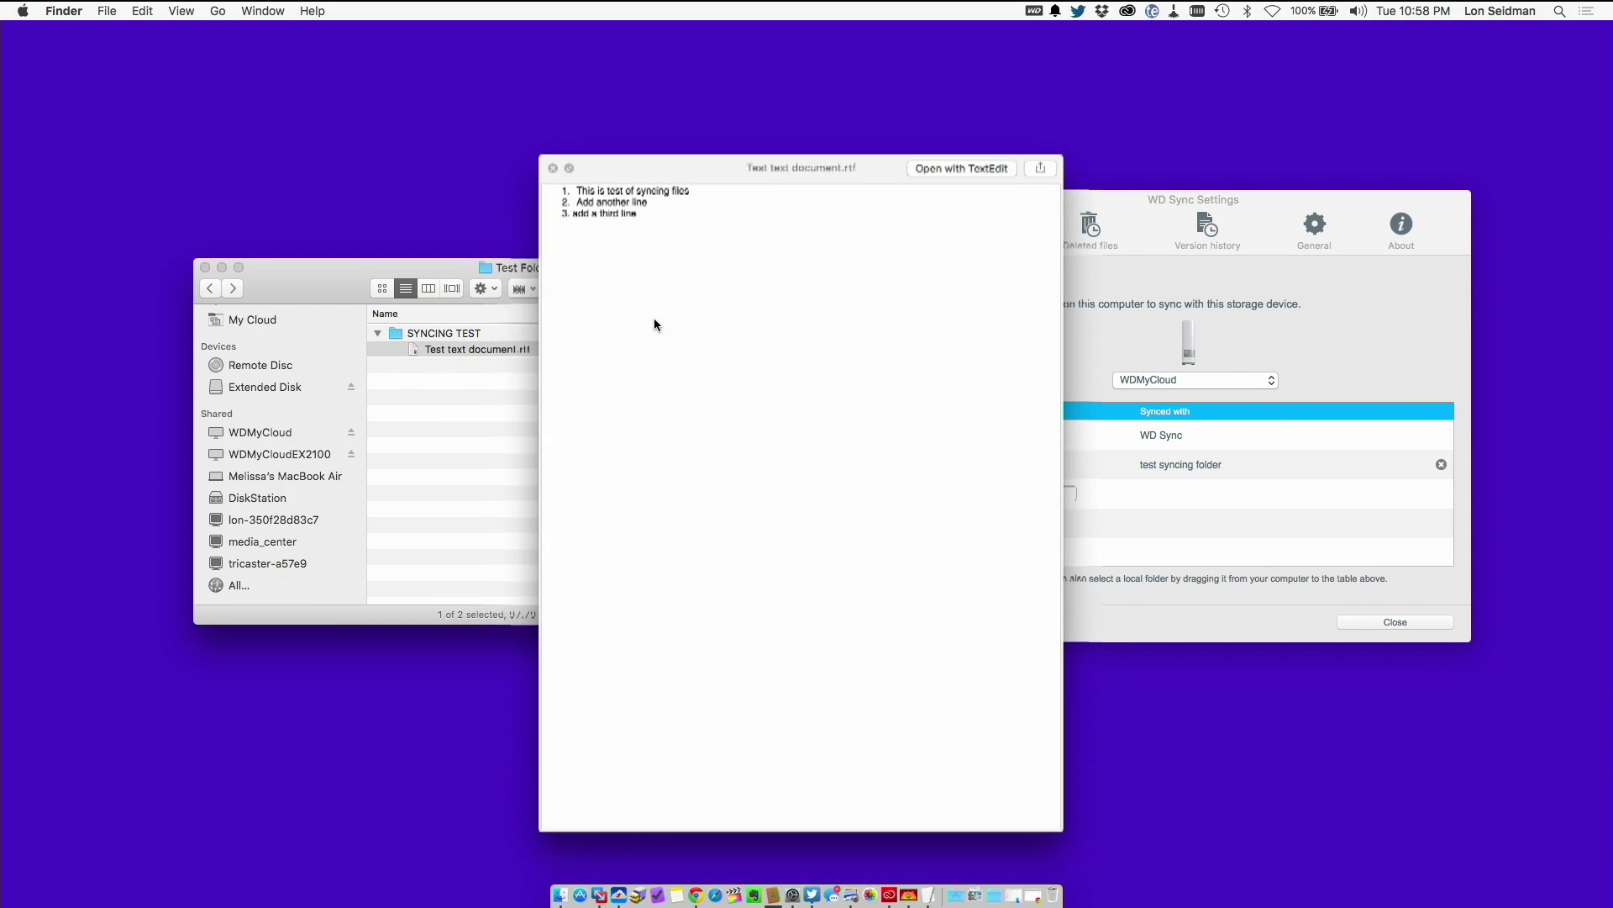
pyautogui.press('space')
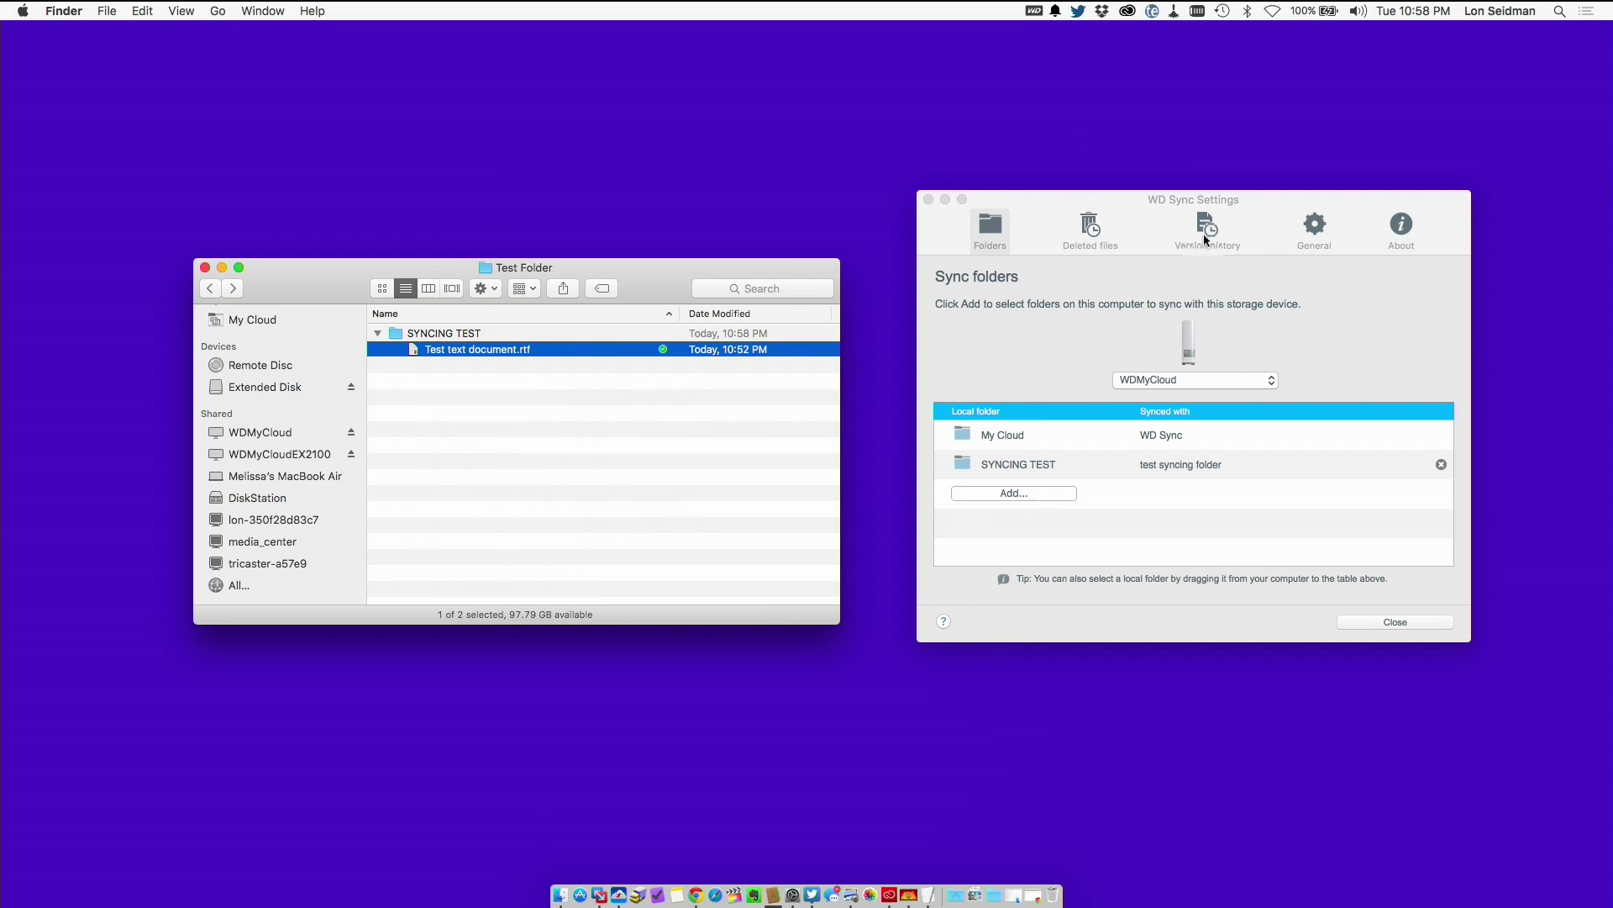
# List the previous versions of Test text document.rtf in the Version history pane.
pyautogui.click(1207, 233)
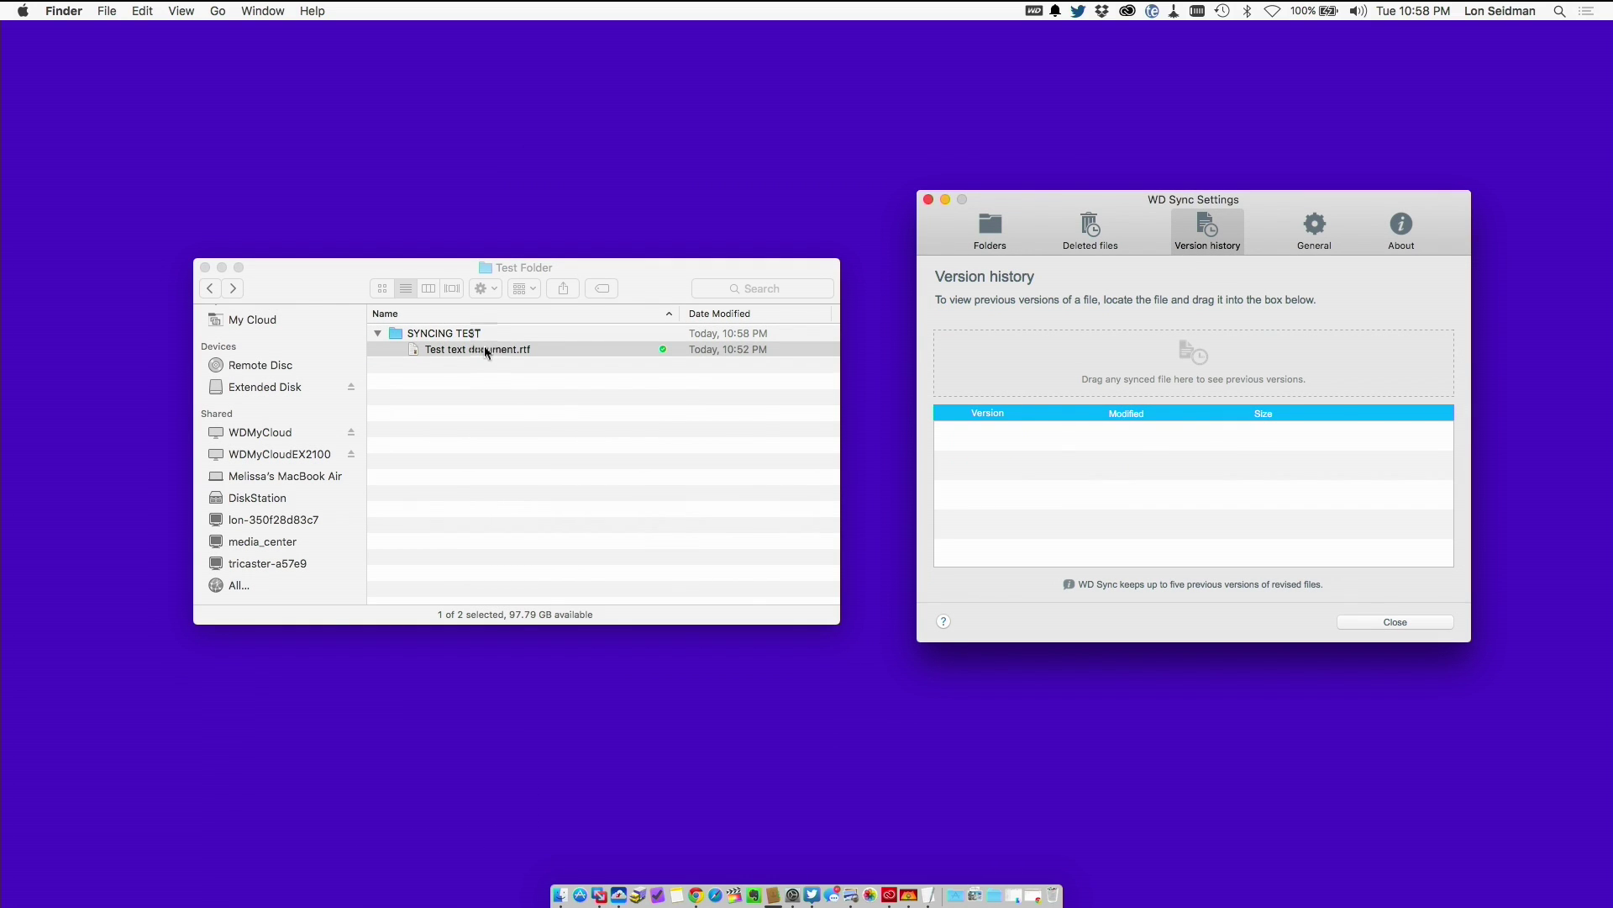
pyautogui.moveTo(485, 351); pyautogui.dragTo(1165, 358)
pyautogui.scroll(-2, 1122, 463)
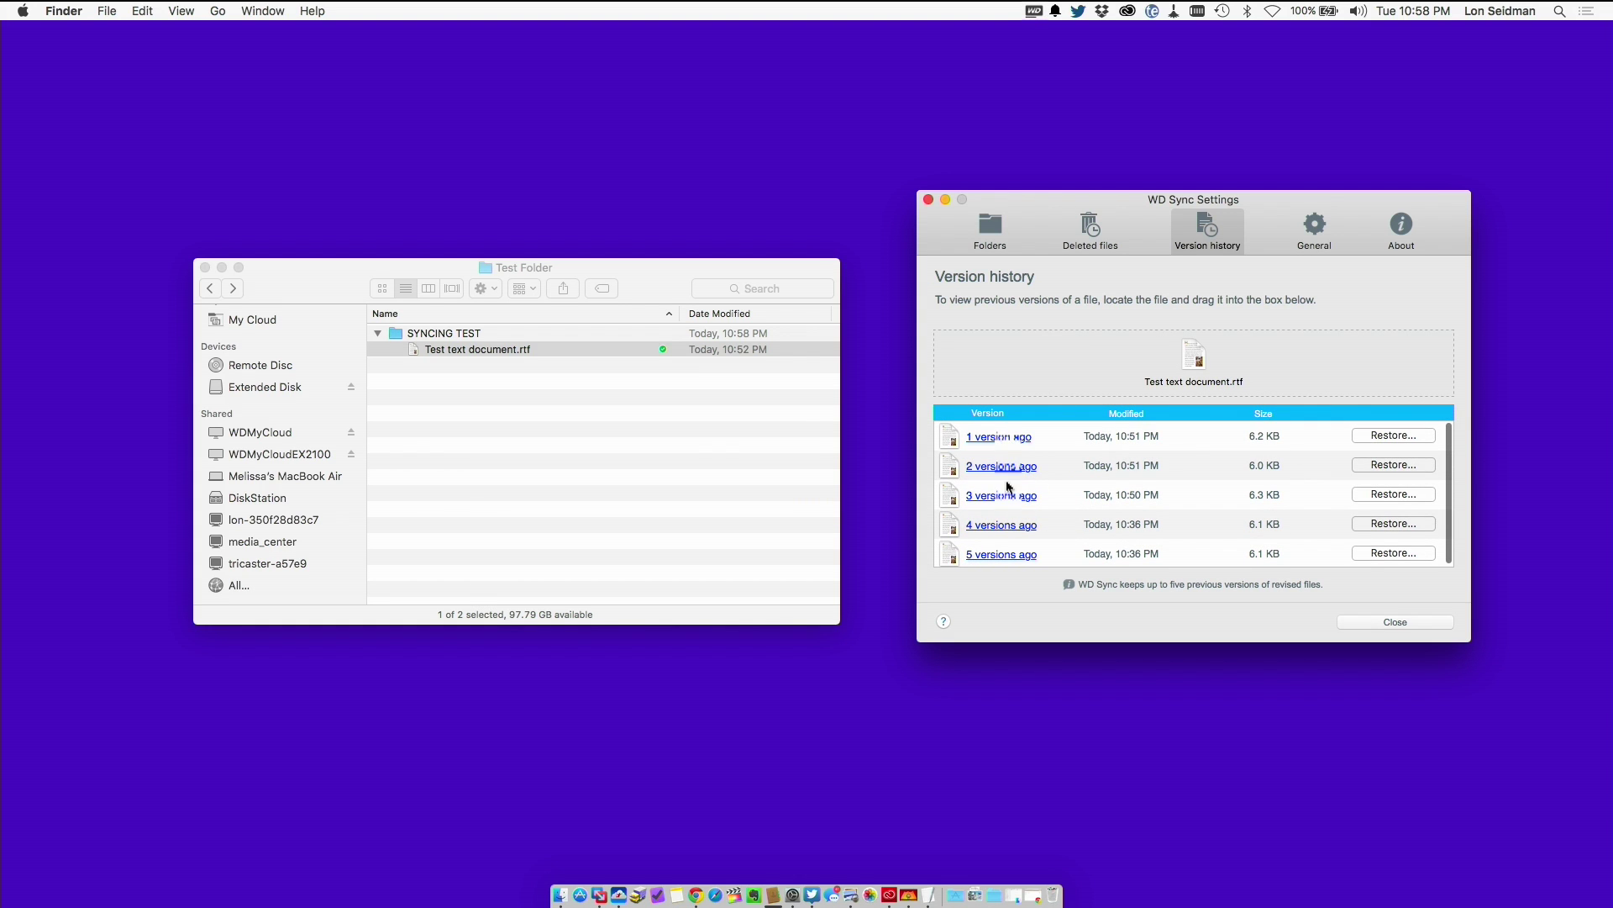
pyautogui.scroll(-1, 1004, 504)
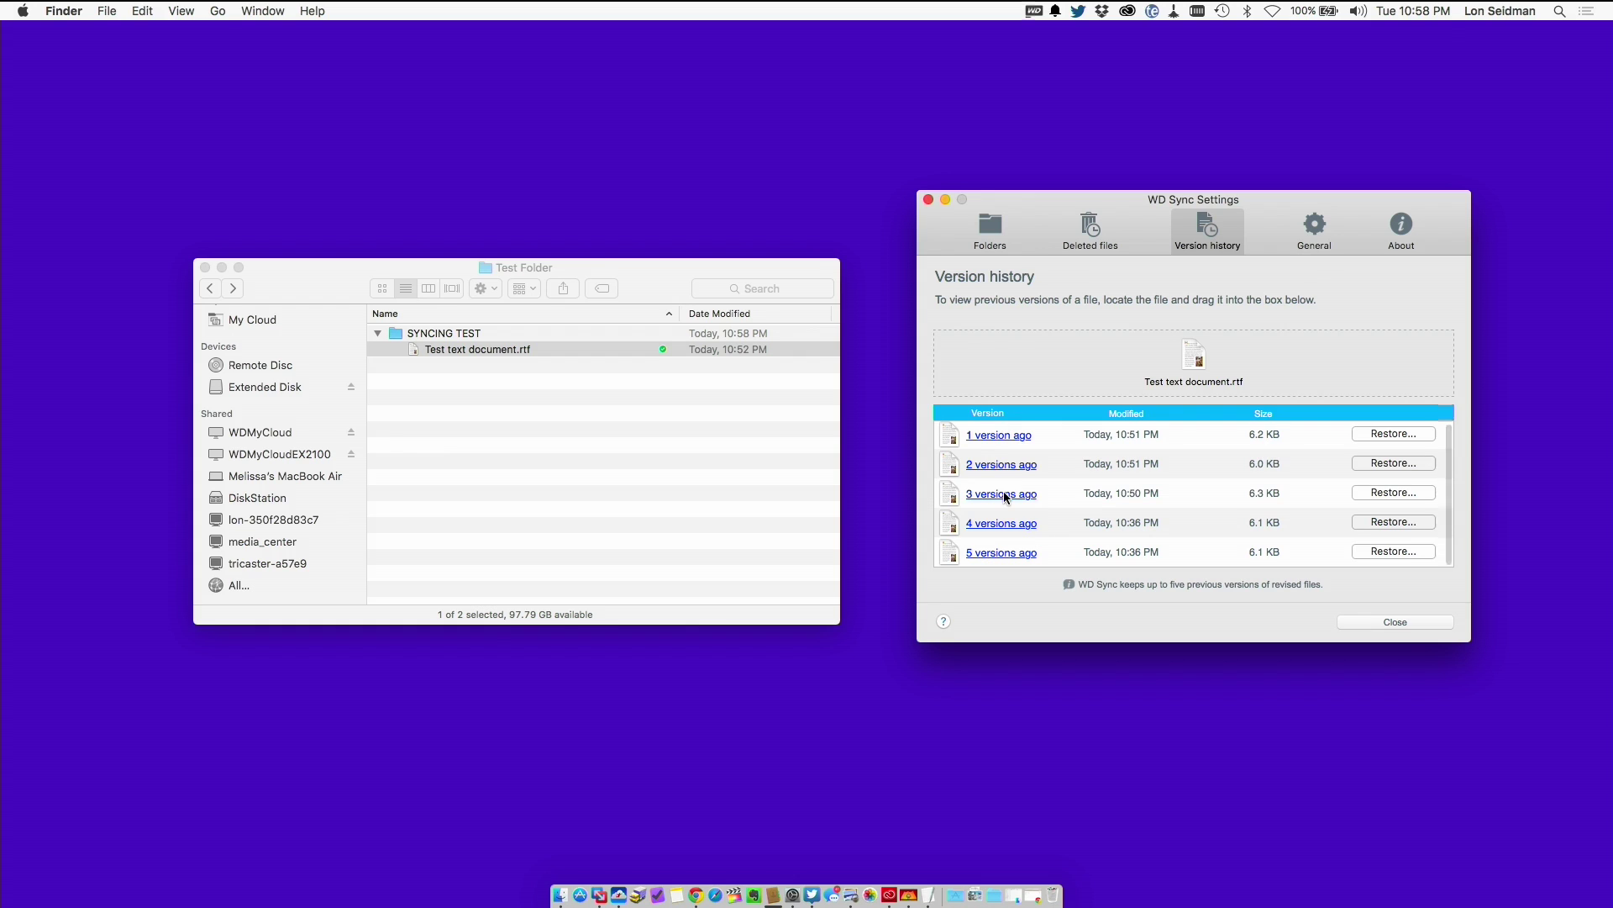
# Open the version from 3 versions ago, then close it.
pyautogui.click(1002, 494)
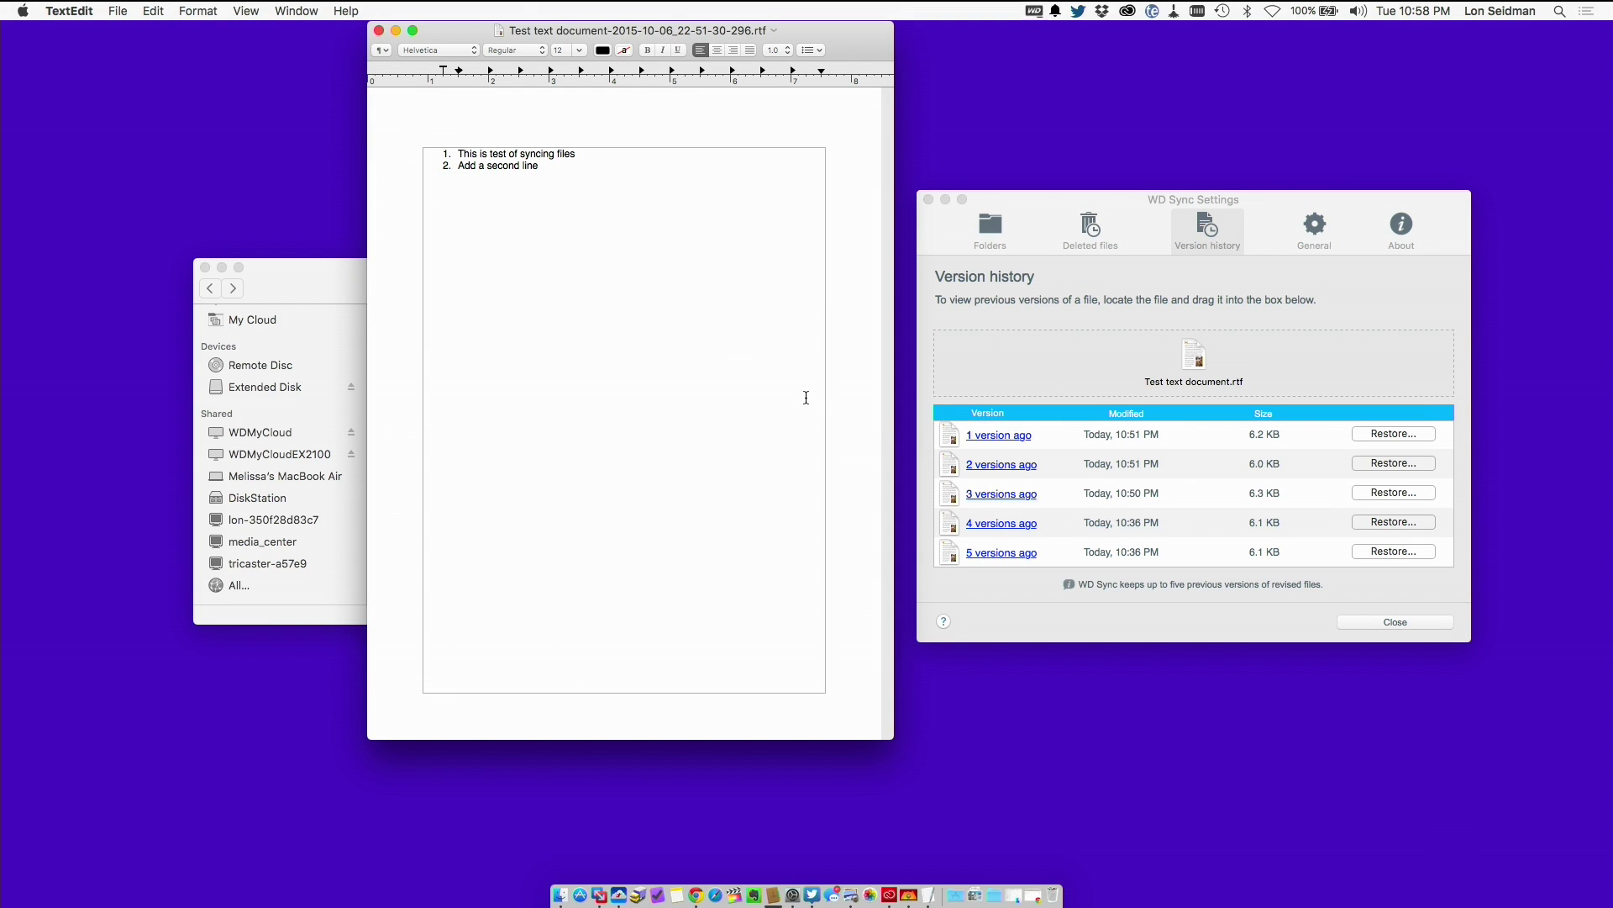
pyautogui.click(379, 31)
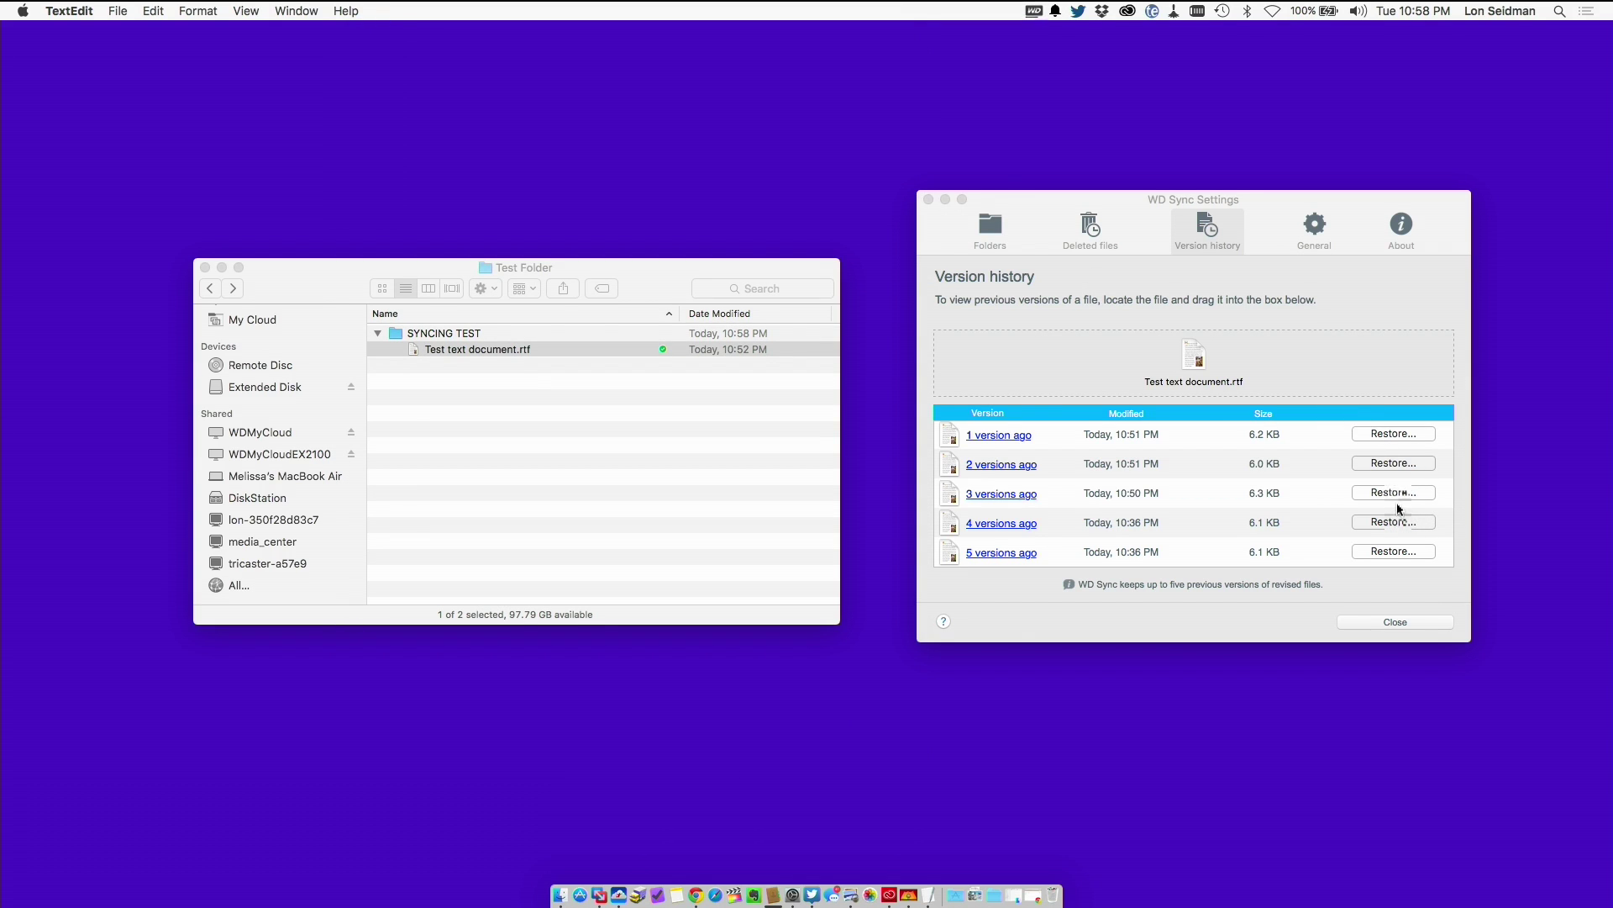
pyautogui.scroll(-2, 1243, 492)
# List the deleted files from SYNCING TEST in the Deleted files pane.
pyautogui.click(1096, 230)
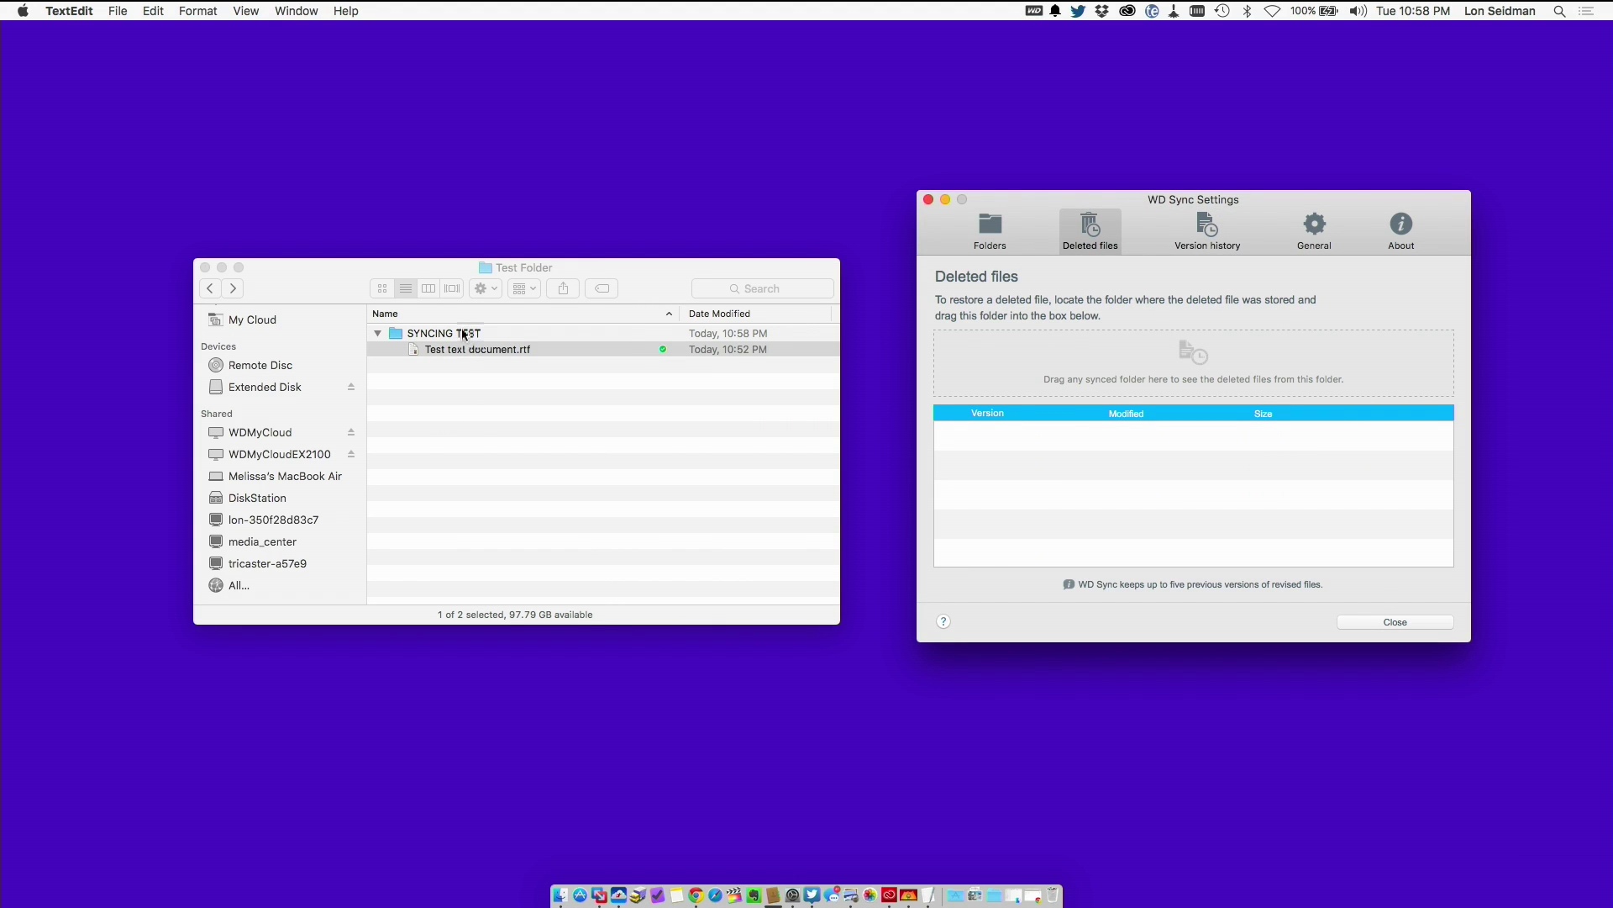
pyautogui.moveTo(701, 330); pyautogui.dragTo(1205, 363)
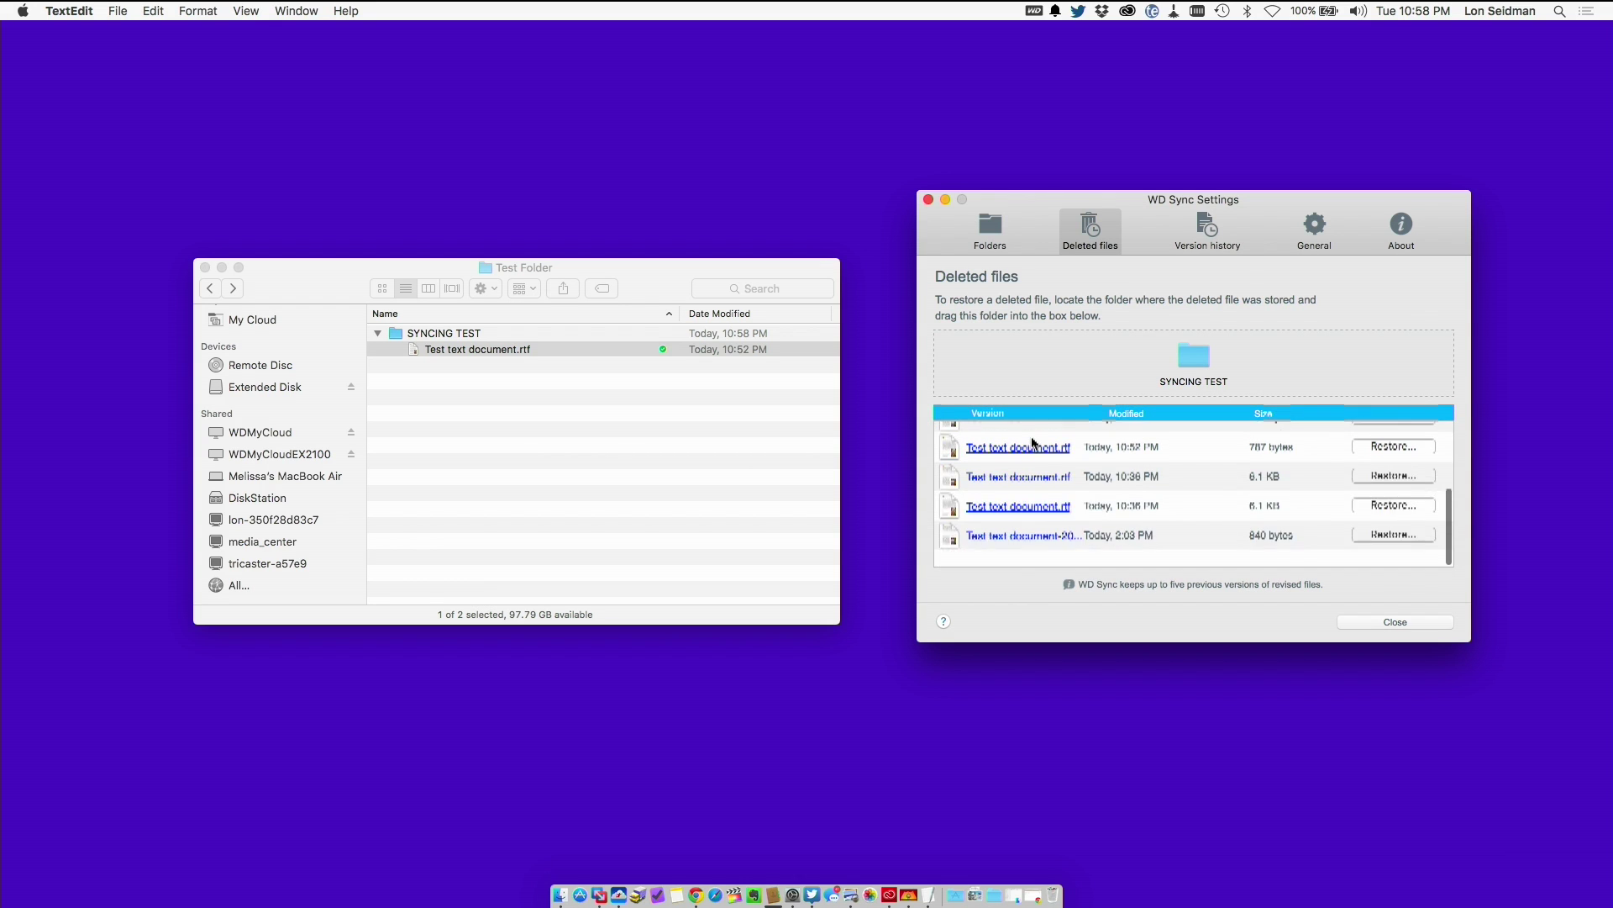
pyautogui.scroll(-2, 1031, 441)
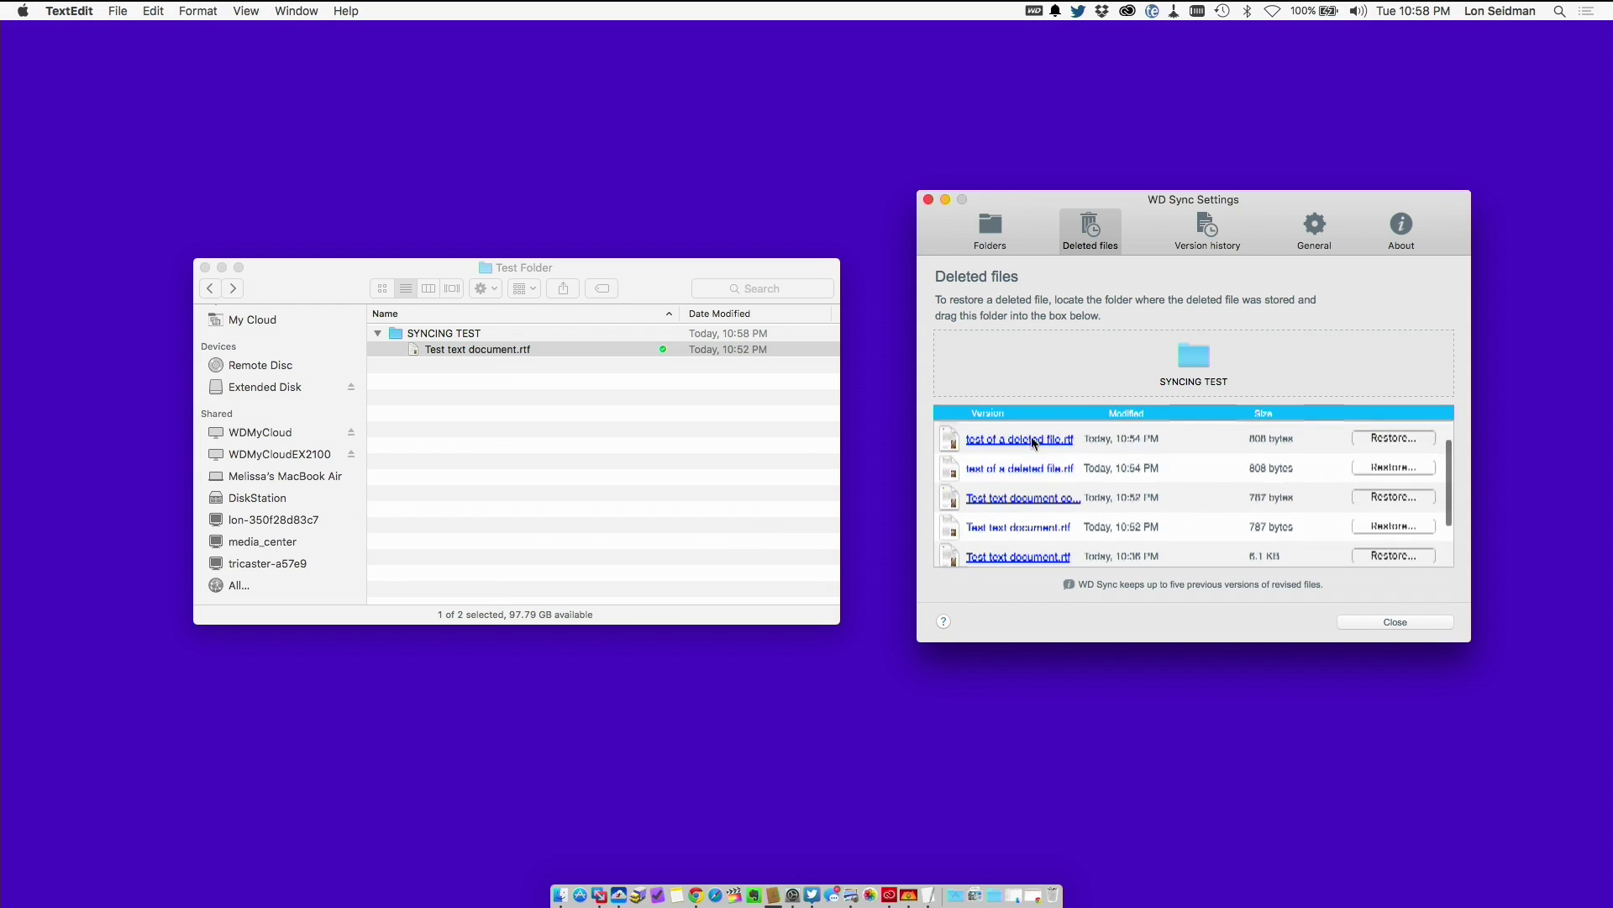
pyautogui.scroll(2, 1031, 436)
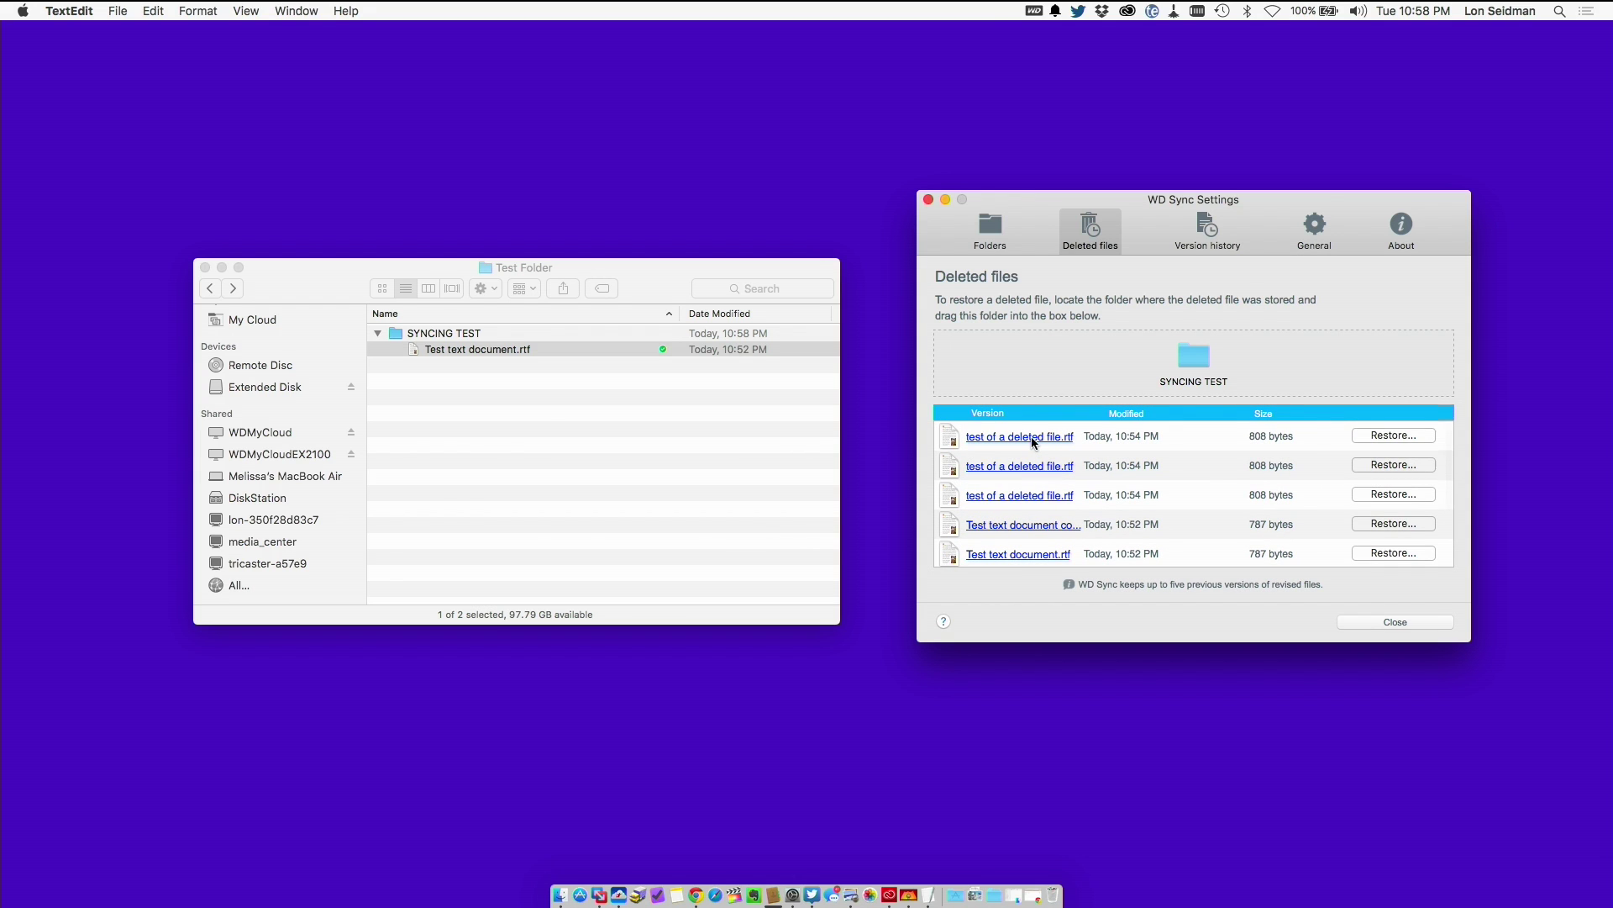
# Open a deleted copy of test of a deleted file.rtf, then cancel its restore.
pyautogui.click(1031, 436)
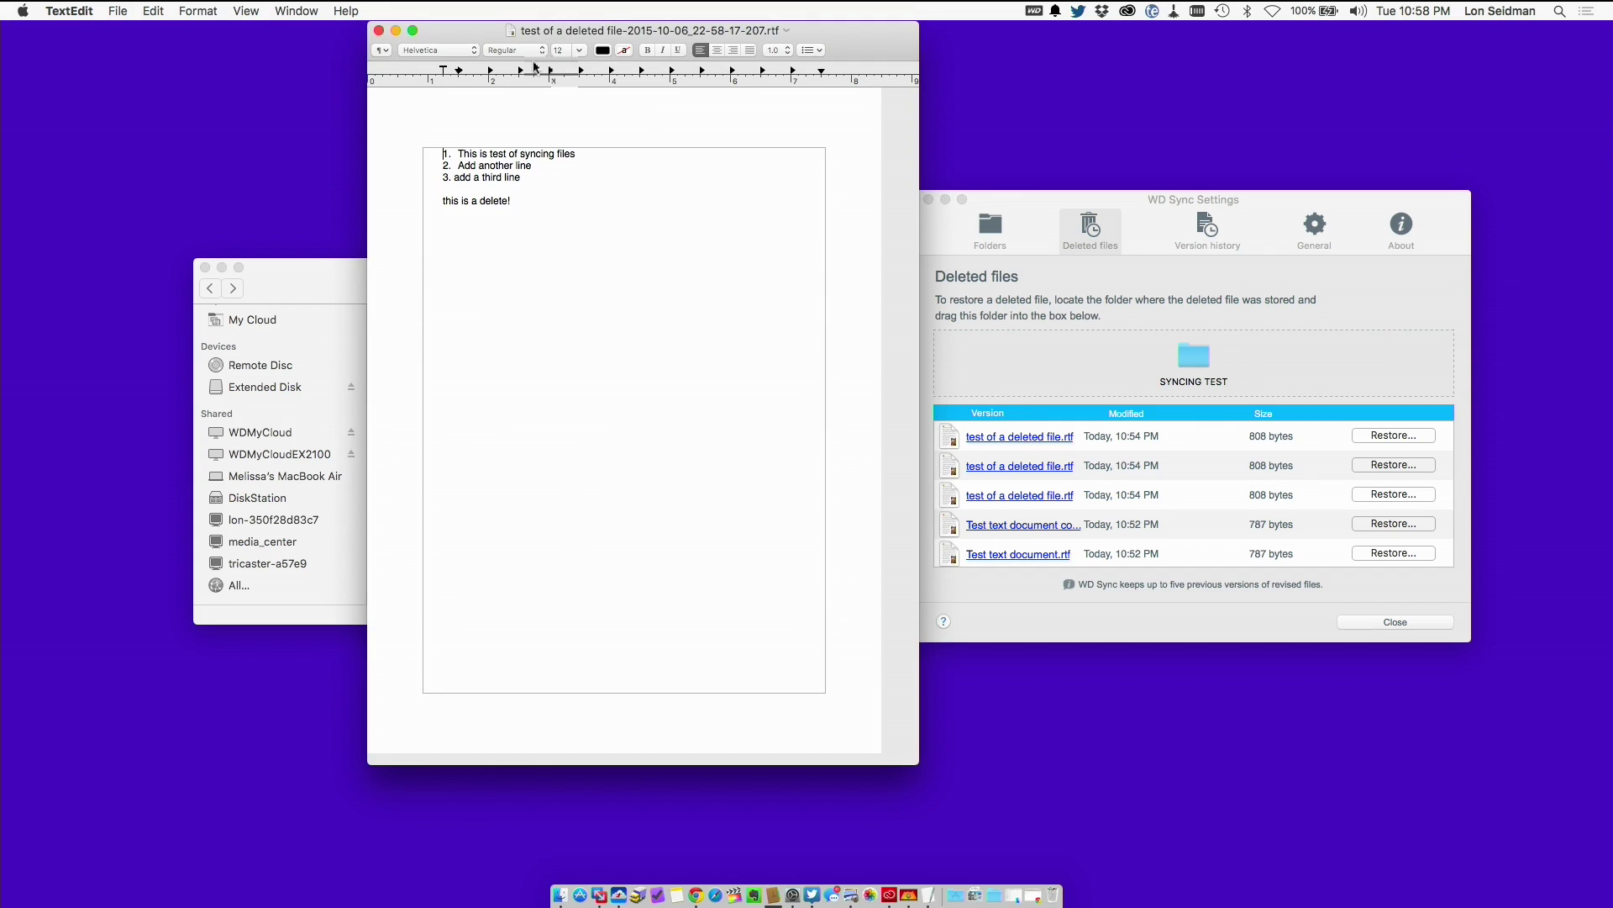
pyautogui.click(379, 31)
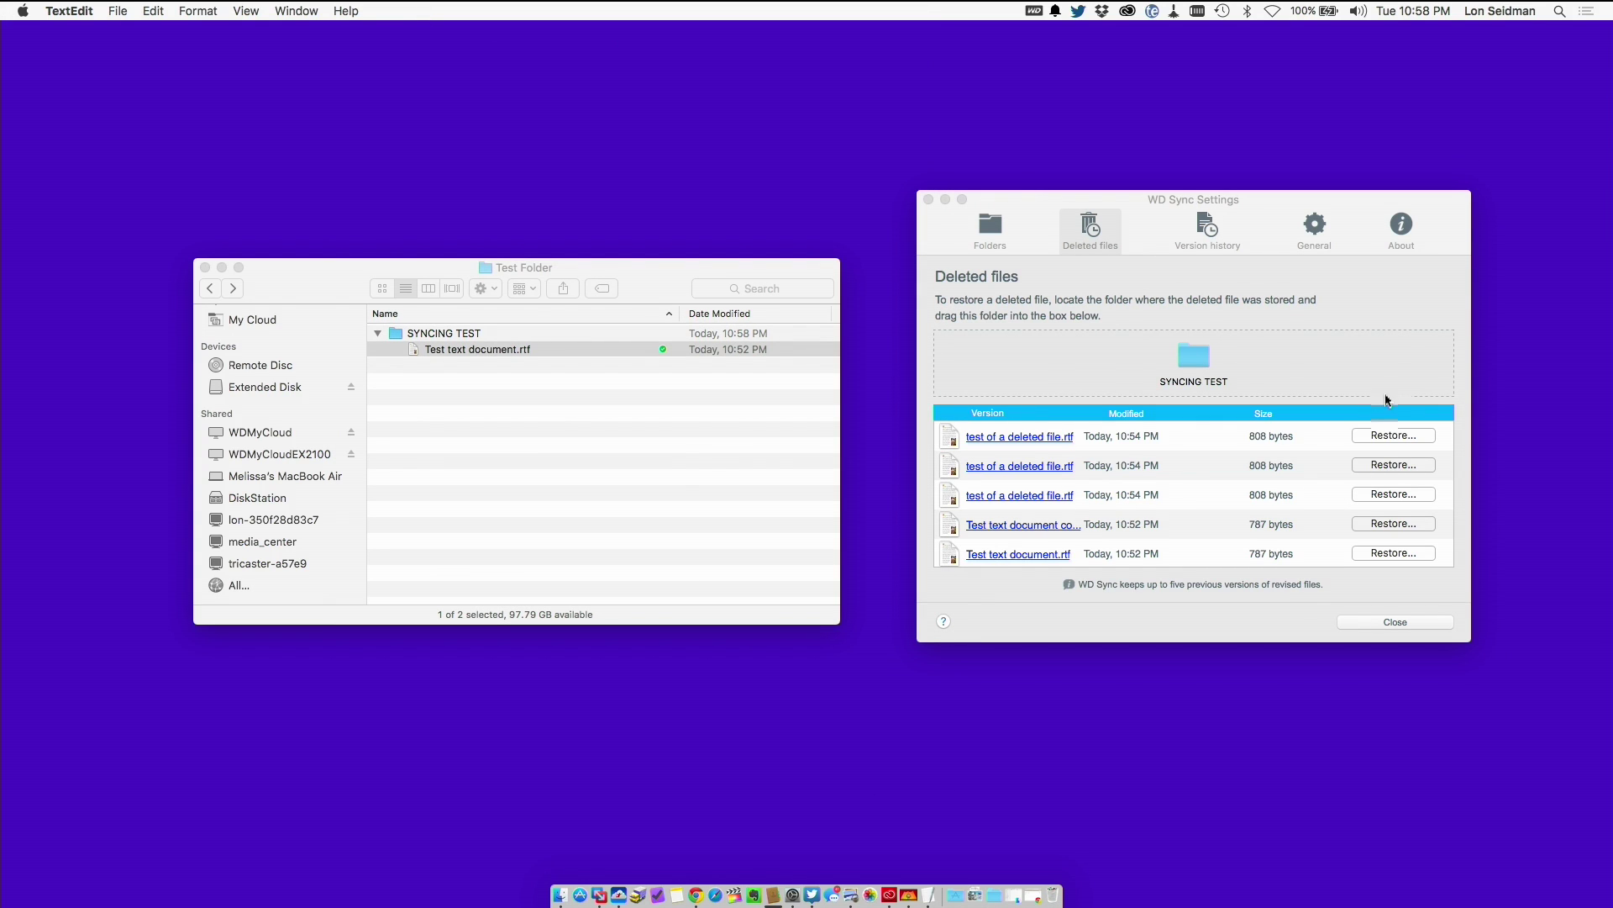
pyautogui.click(1375, 436)
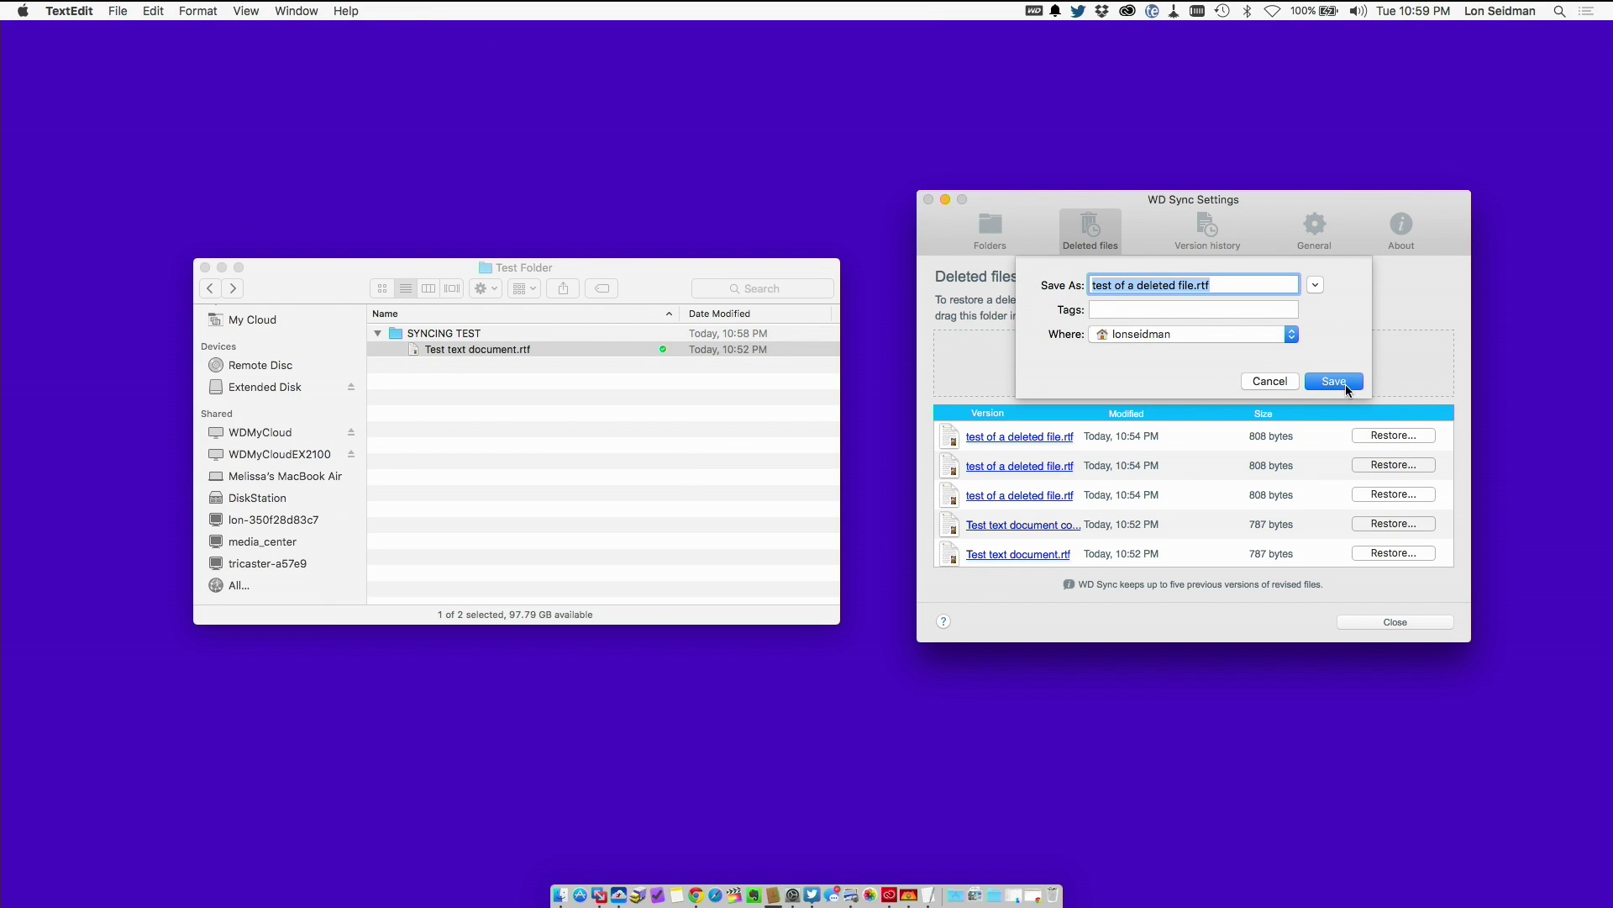
pyautogui.click(1283, 383)
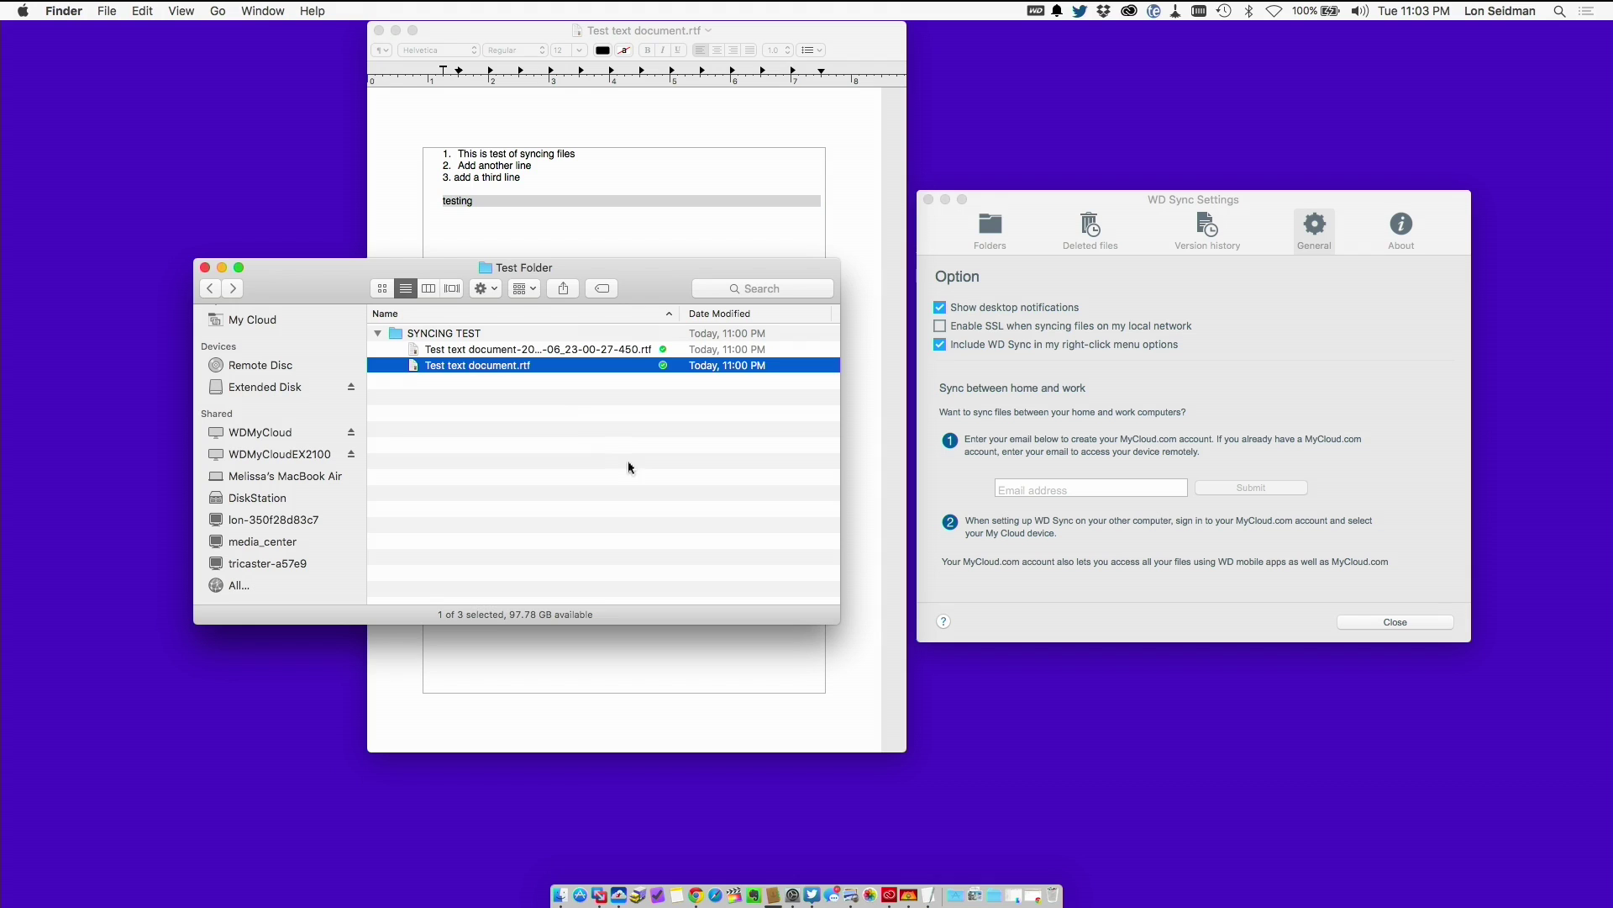
# Quick Look the 6 KB dated collision copy to inspect its 'File collision test!' line.
pyautogui.click(546, 409)
pyautogui.click(540, 351)
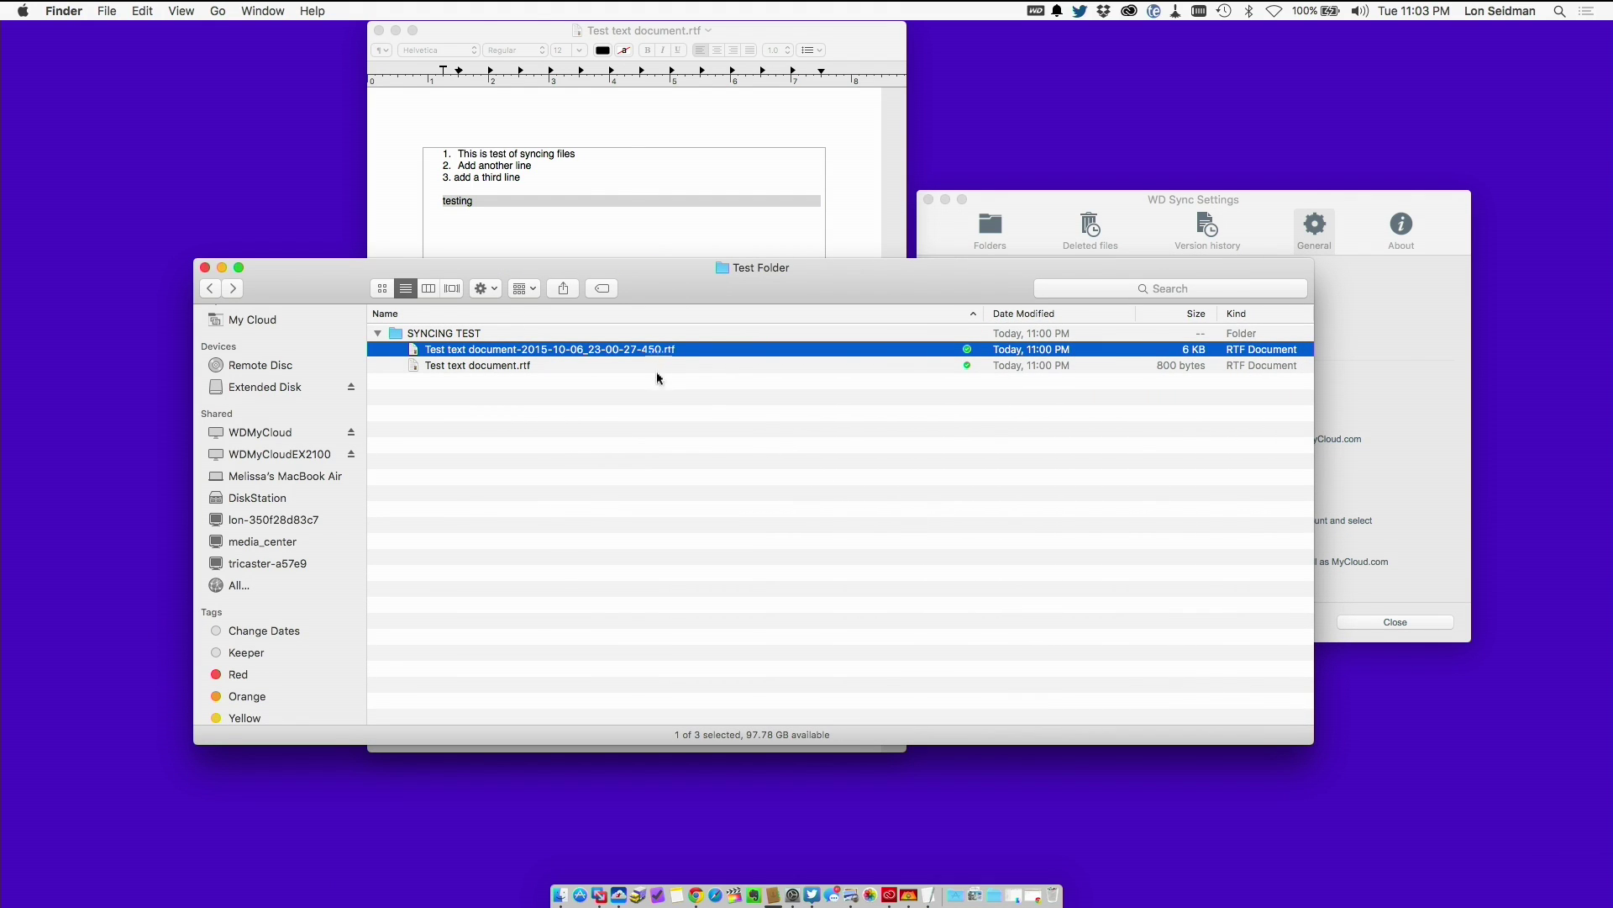
pyautogui.press('space')
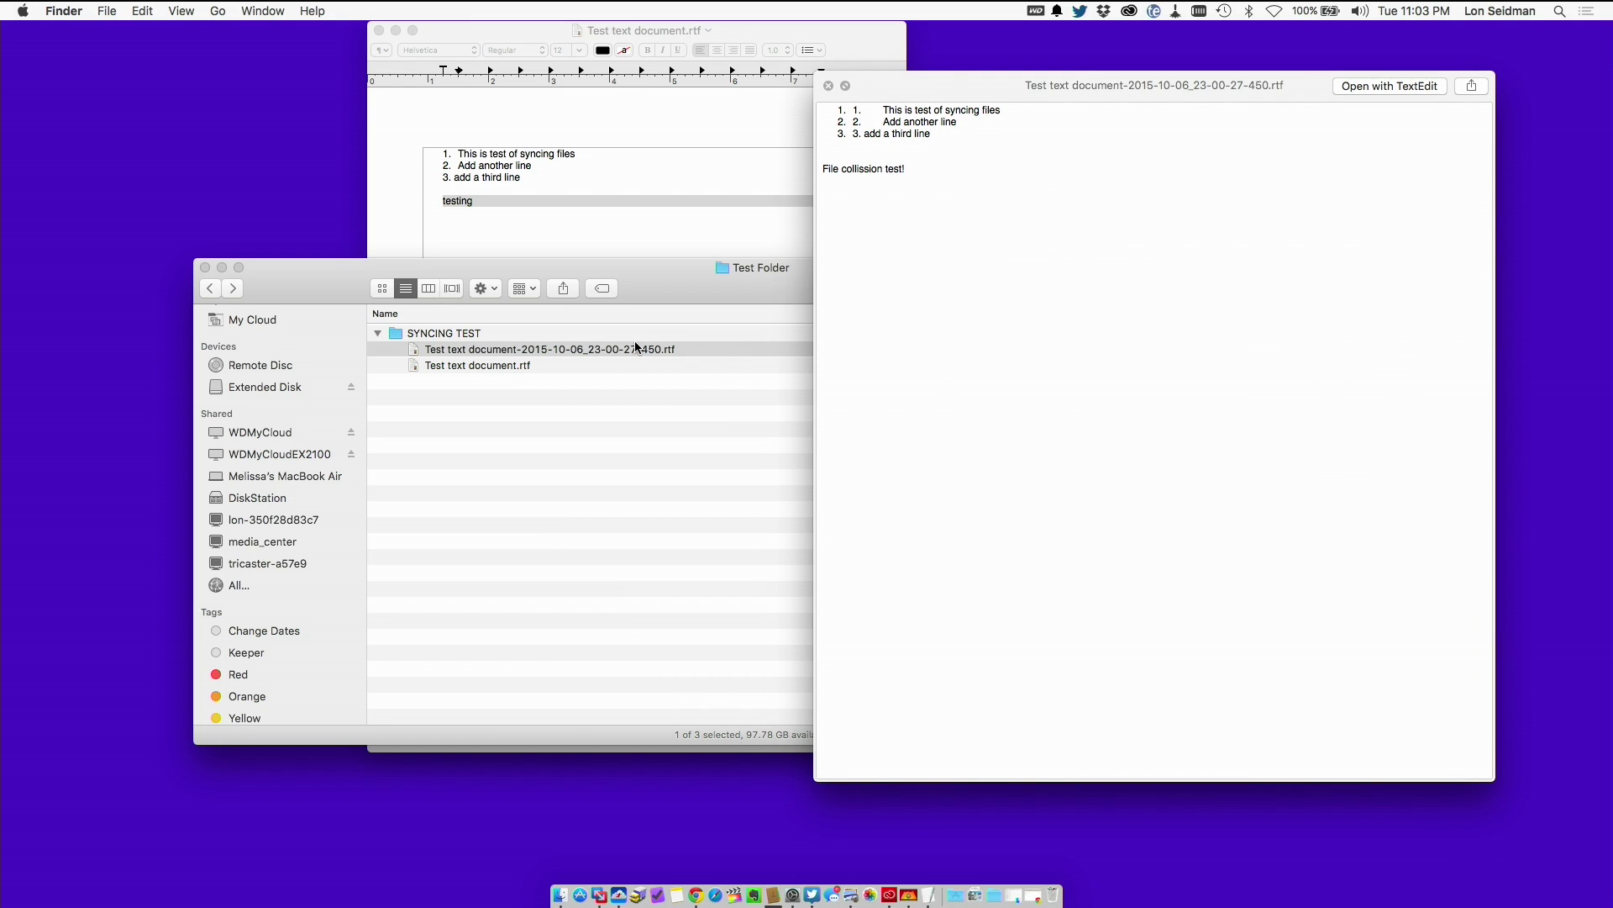
pyautogui.press('space')
pyautogui.click(540, 366)
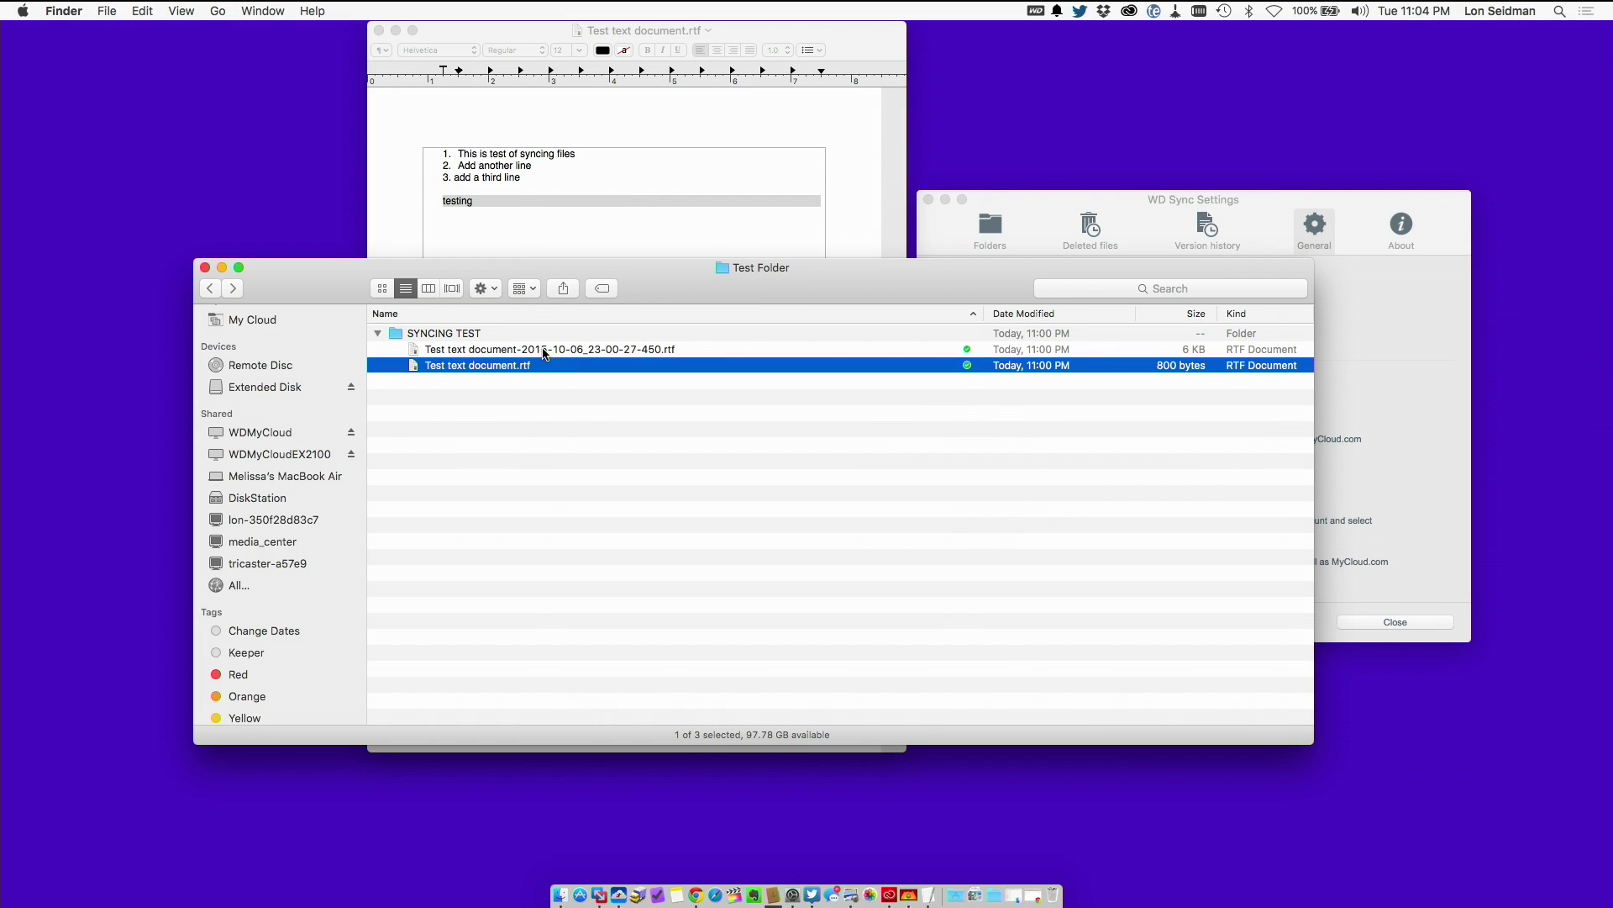
pyautogui.click(545, 350)
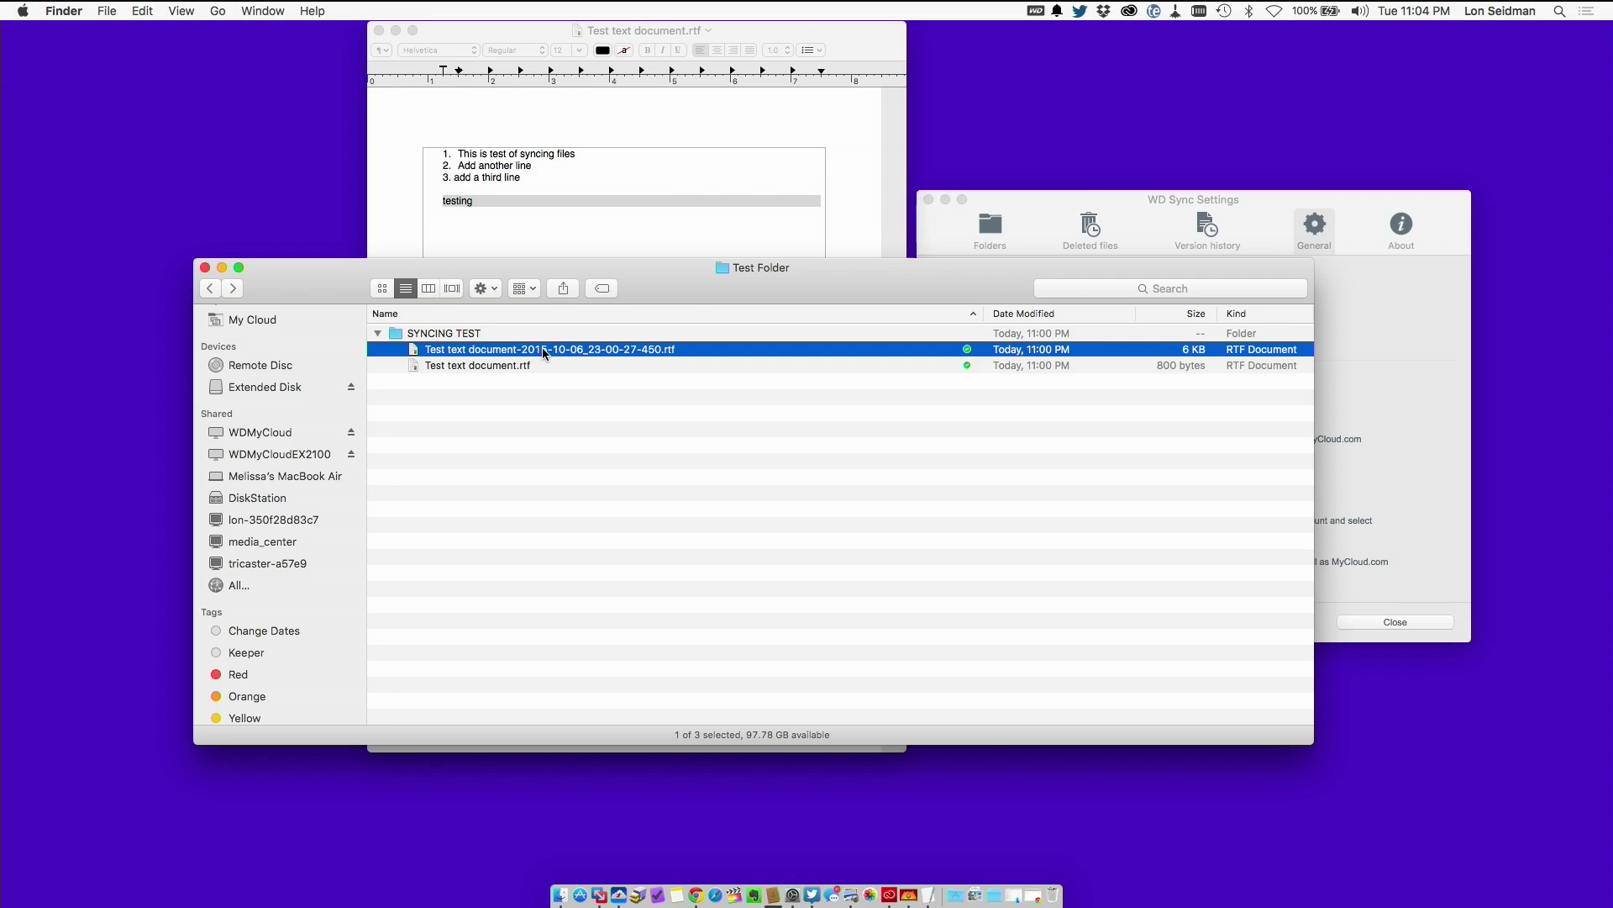
pyautogui.press('space')
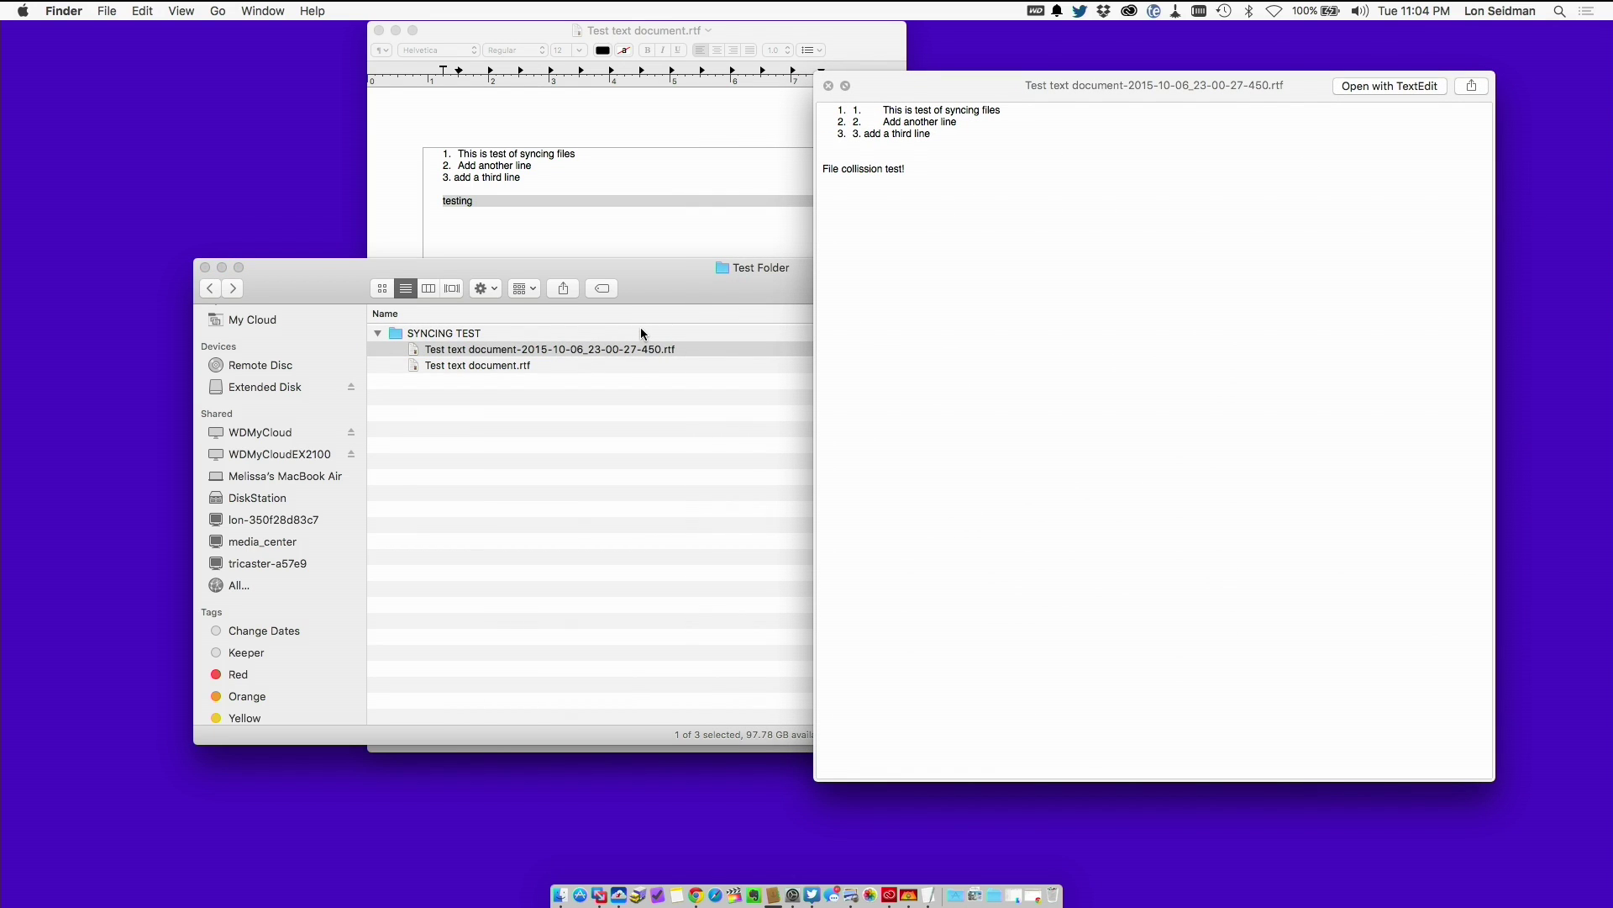
pyautogui.press('space')
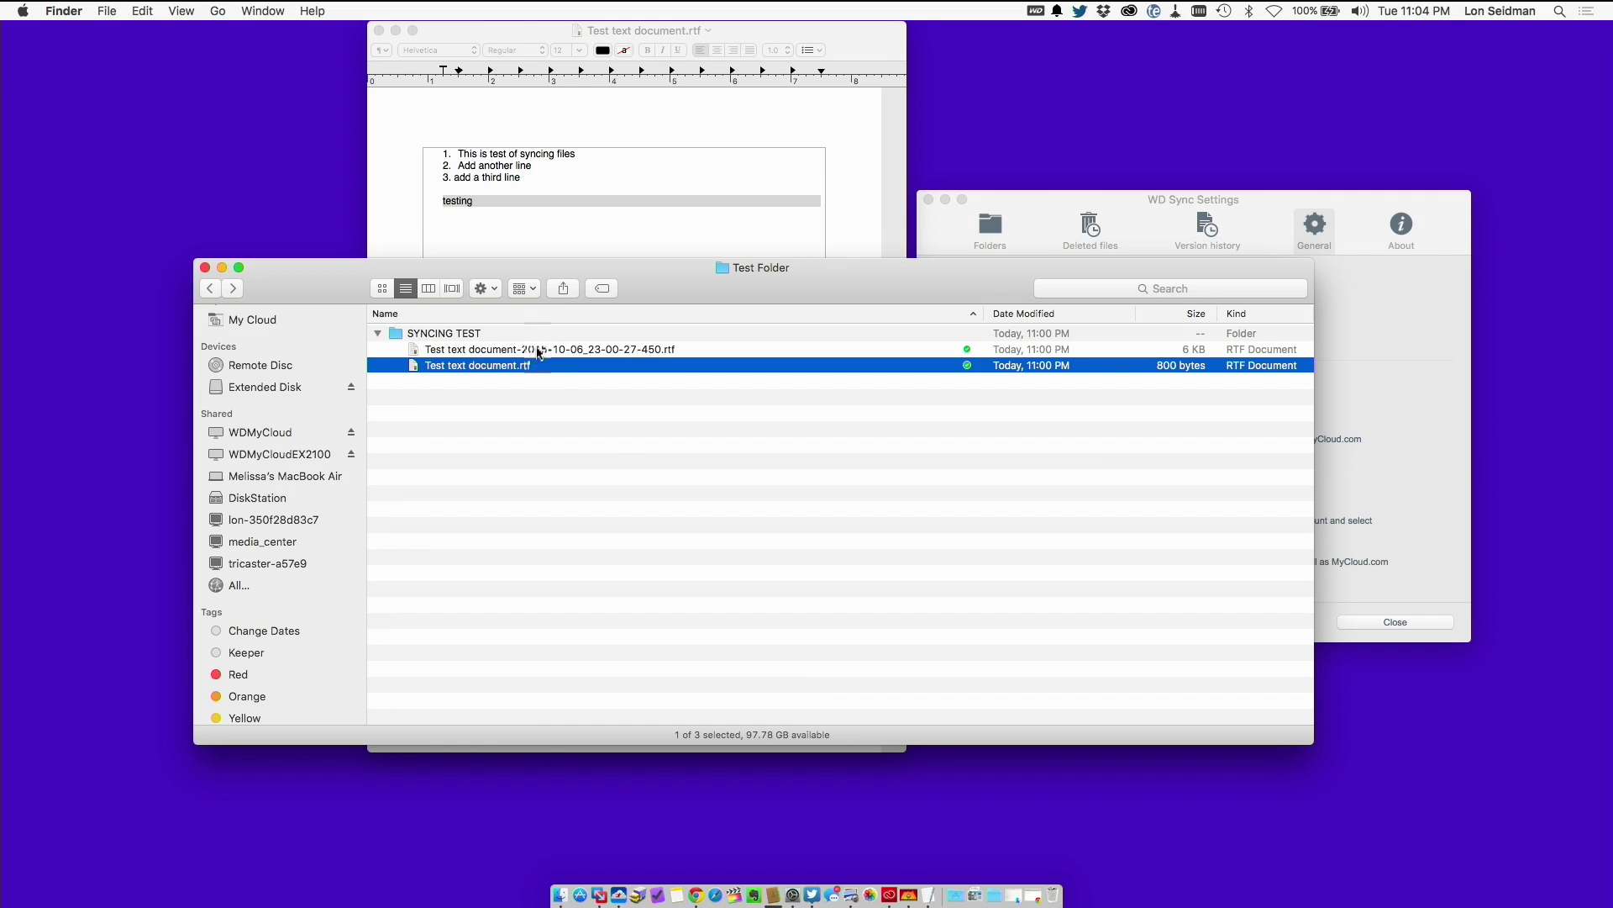
pyautogui.click(537, 351)
pyautogui.click(633, 463)
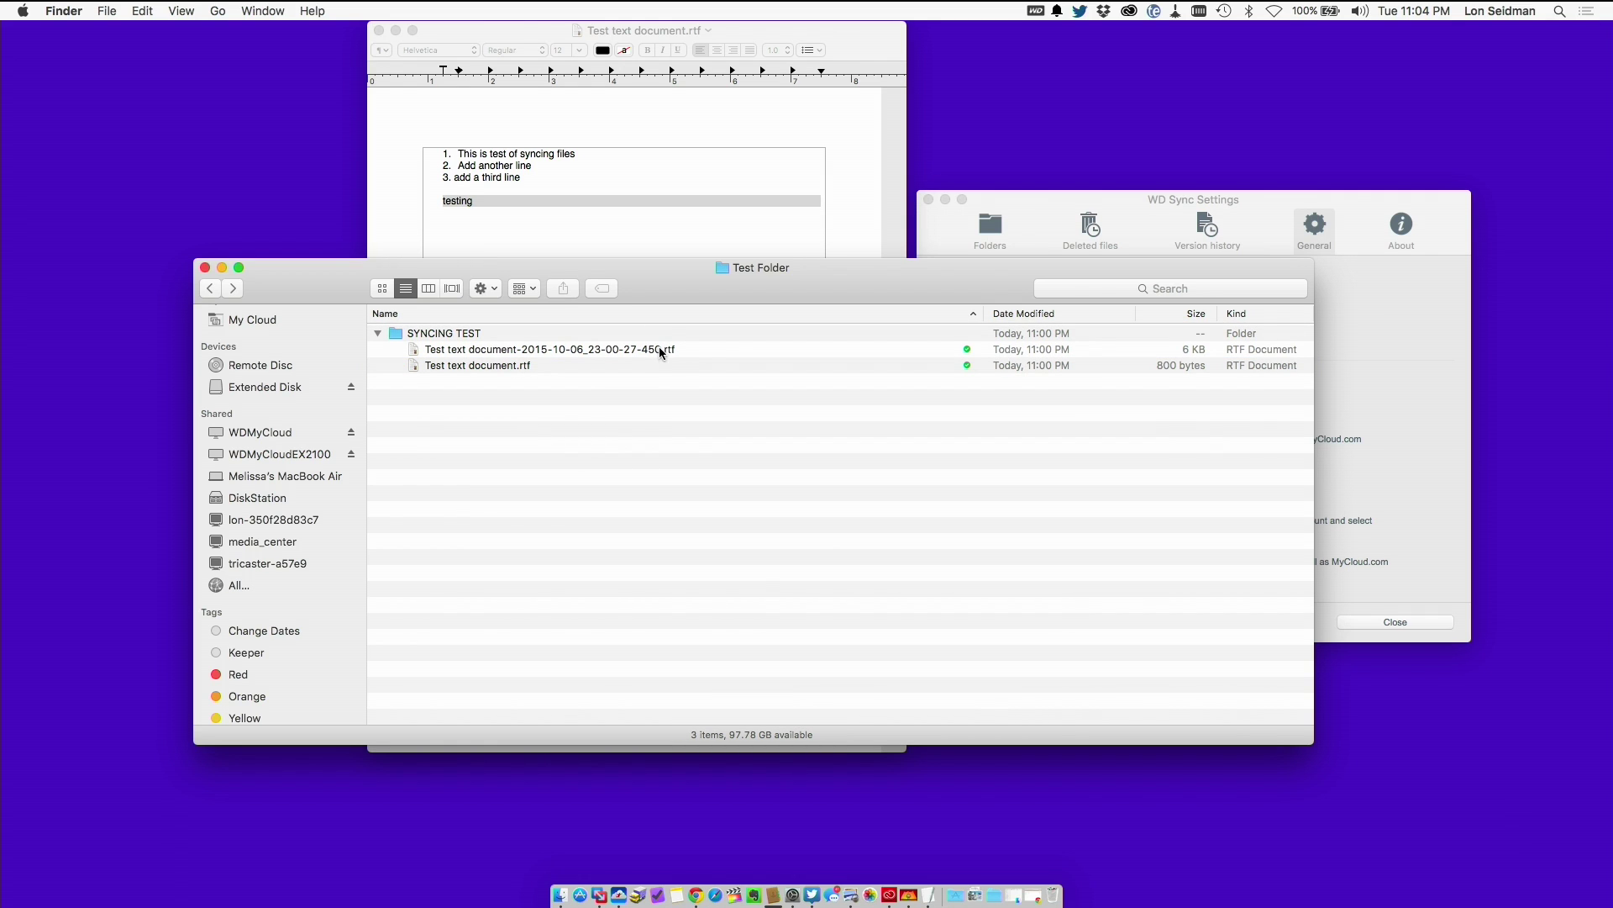